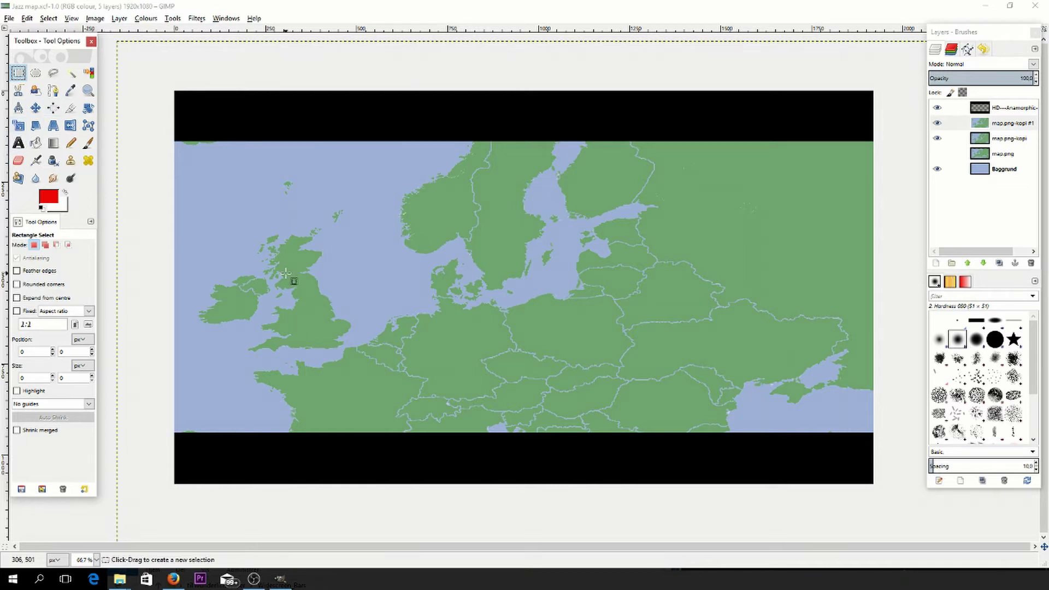
- Draw a path from Ireland over Britain and the North Sea, curving near Norway down to Denmark
click(53, 91)
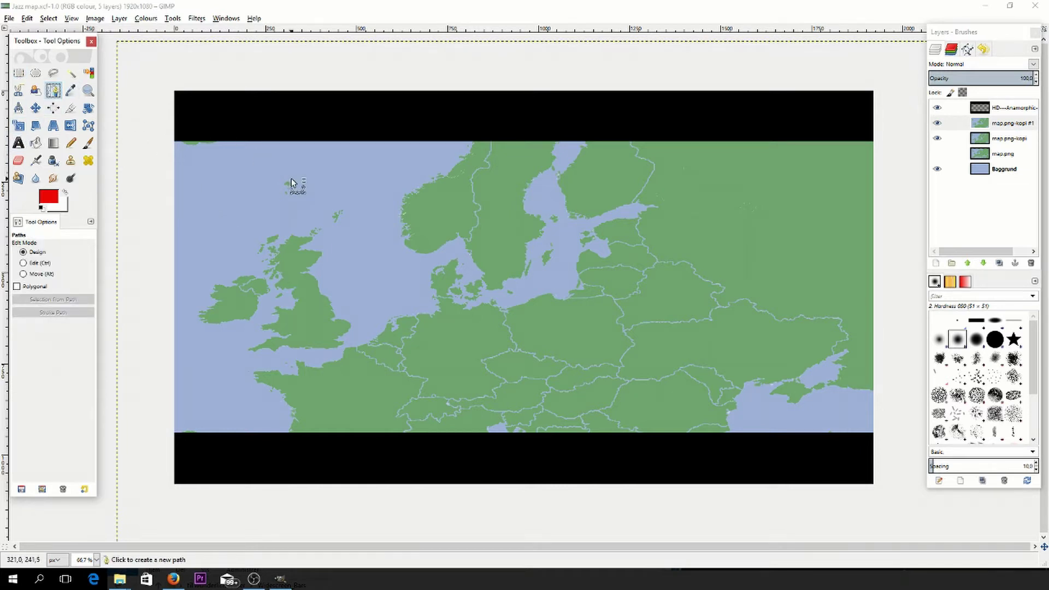
click(249, 298)
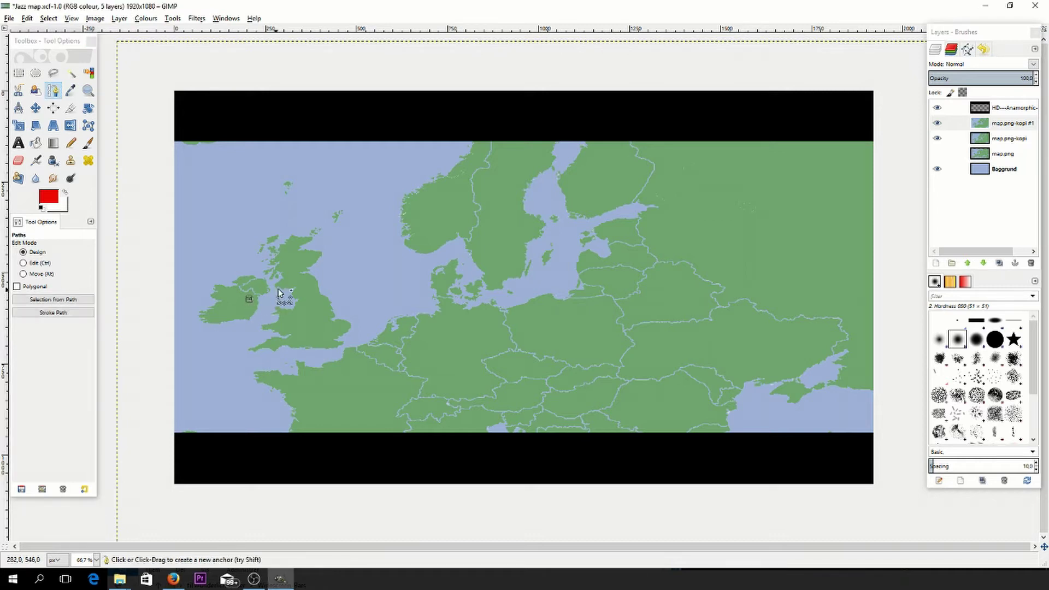
click(281, 287)
click(313, 274)
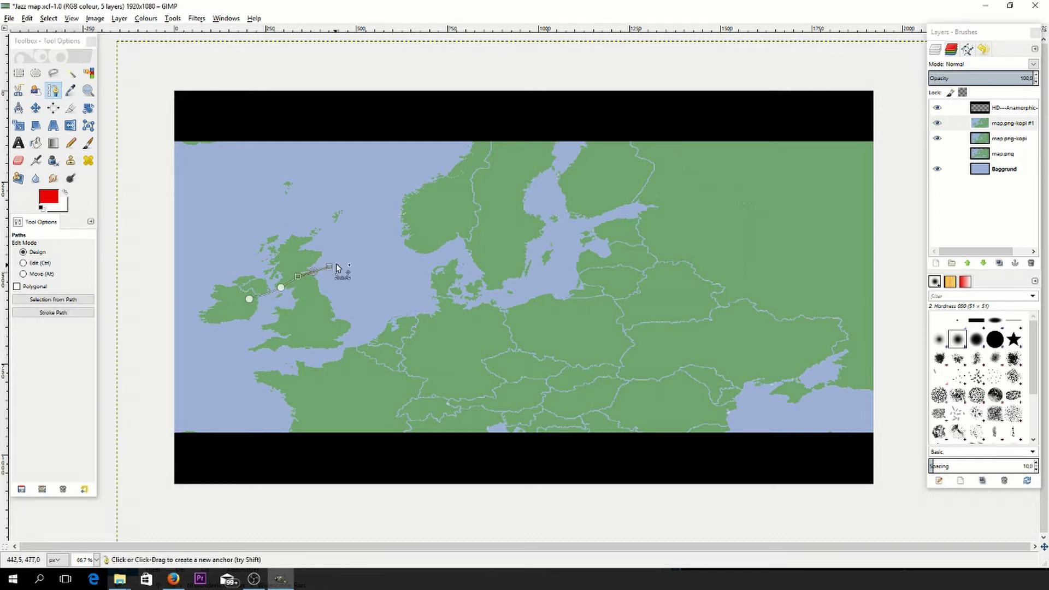
click(352, 260)
click(394, 251)
click(435, 247)
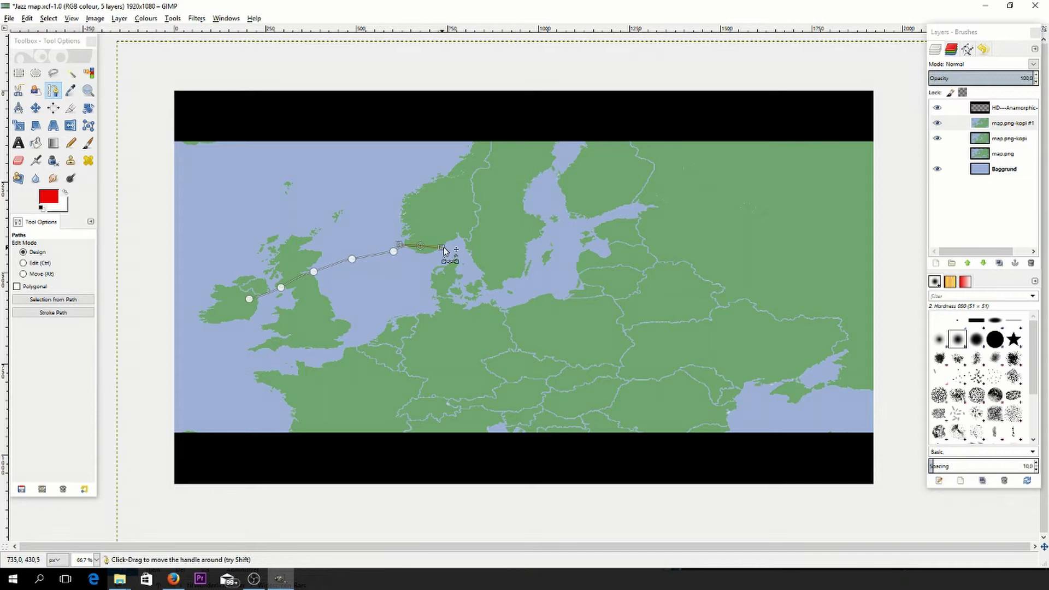
drag(458, 251, 478, 274)
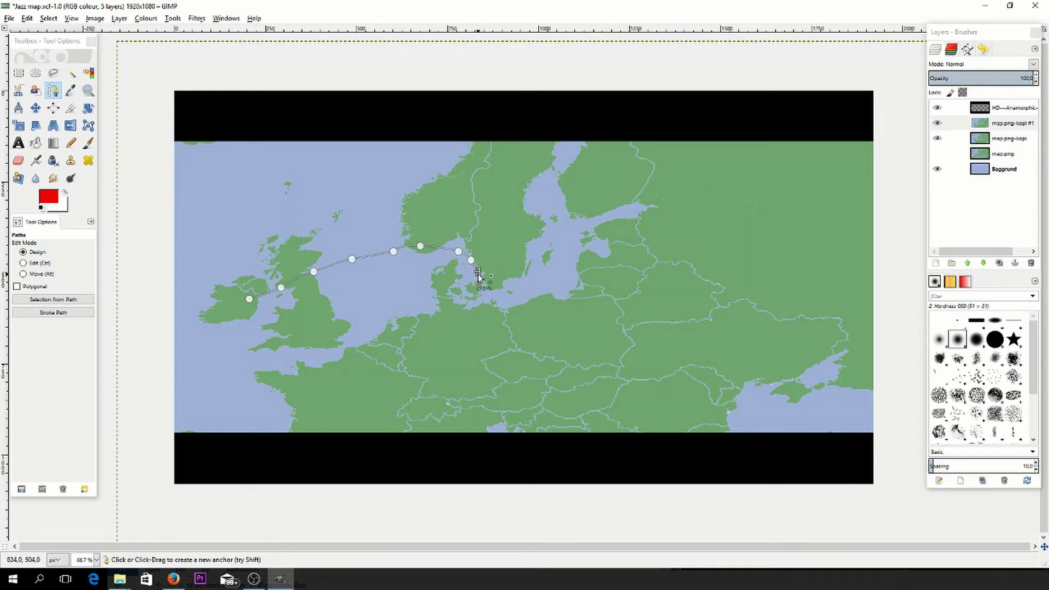
click(471, 260)
click(479, 288)
- Stroke the path with a 5 px line using the Medium dashes line style
click(28, 18)
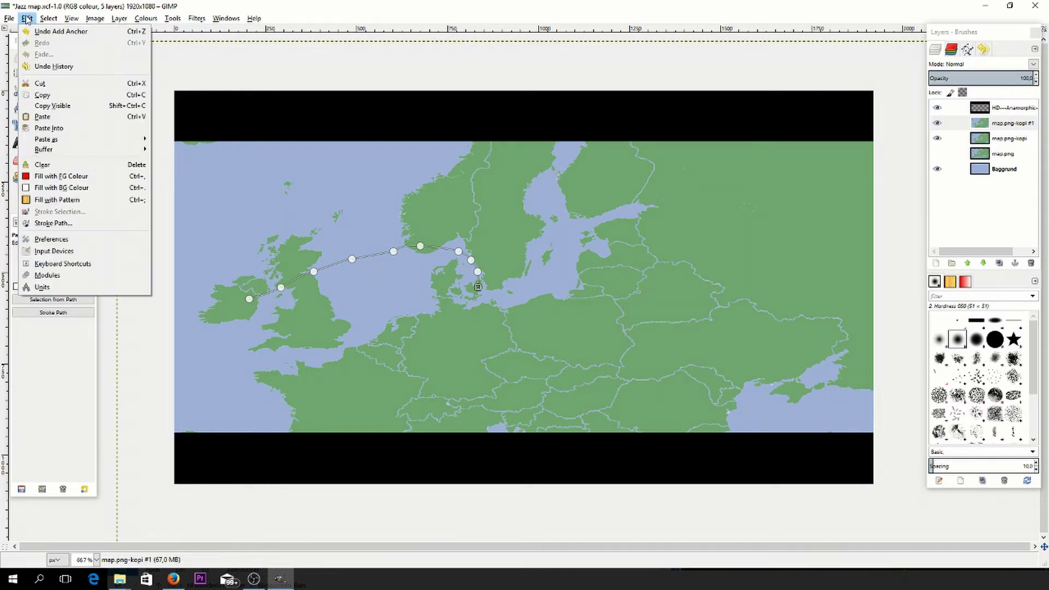
click(68, 223)
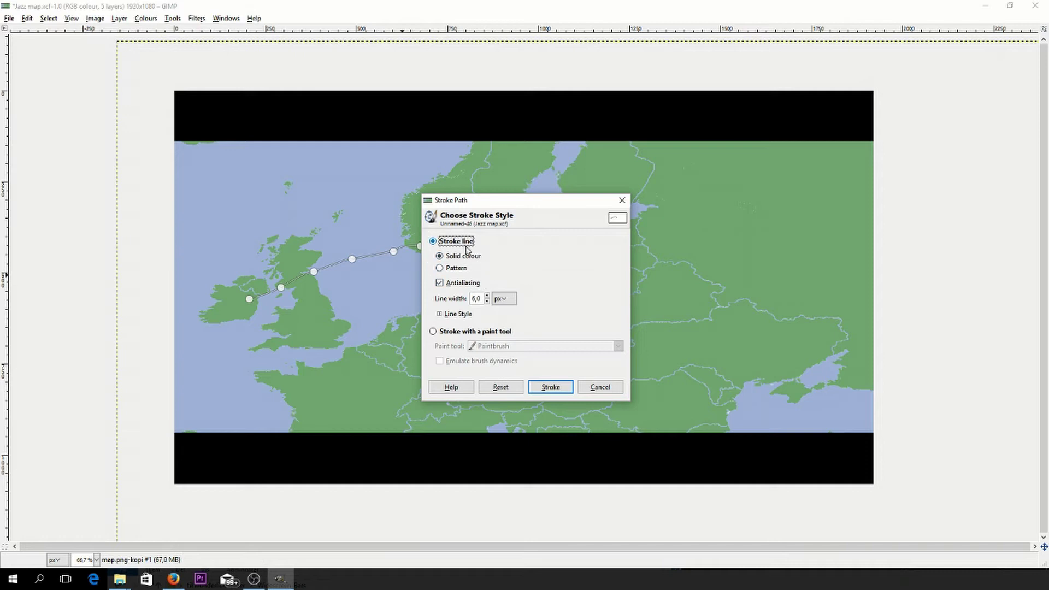
click(487, 301)
click(439, 316)
click(619, 391)
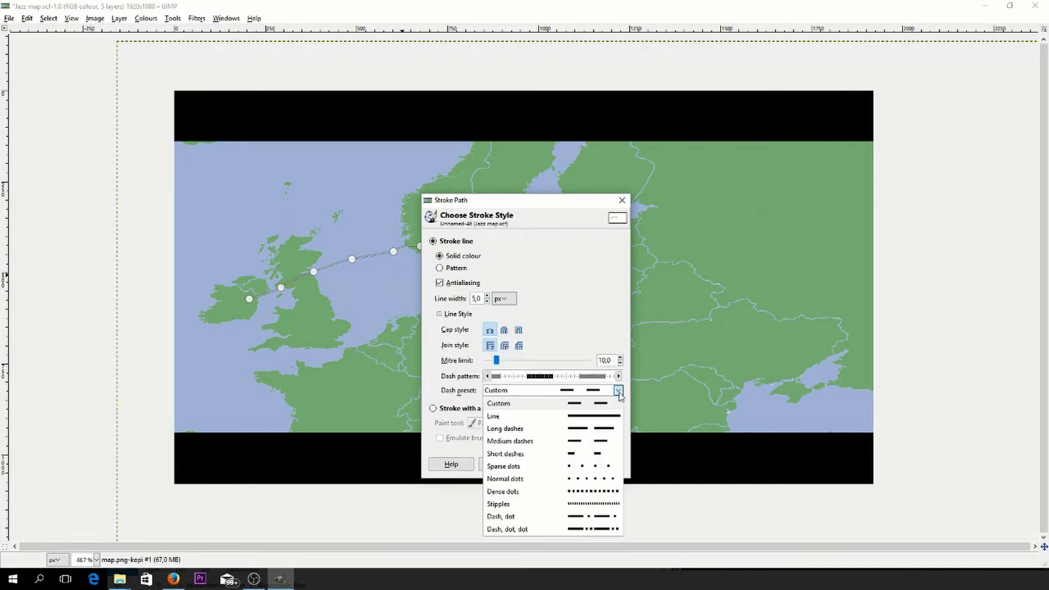
click(595, 443)
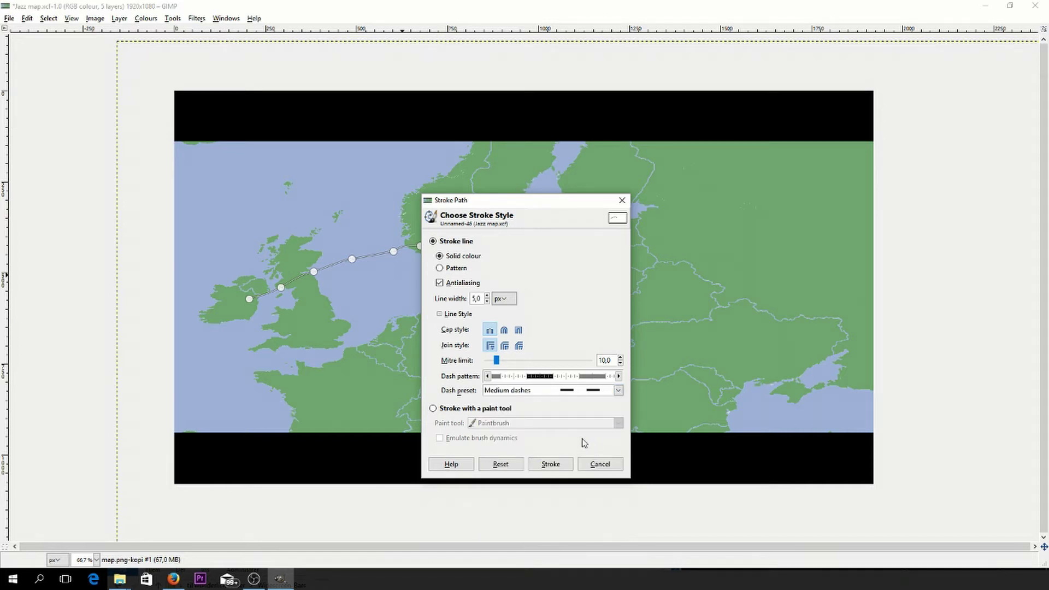
click(550, 464)
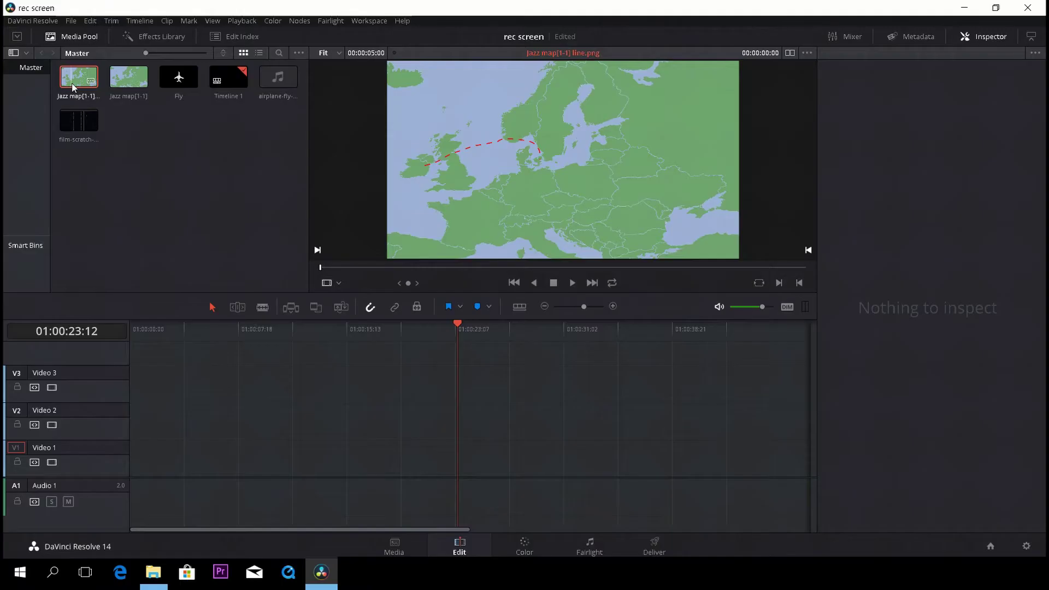
- Place the plain map clip on Video 1 and the line map clip on Video 2 at the start
drag(120, 84, 143, 443)
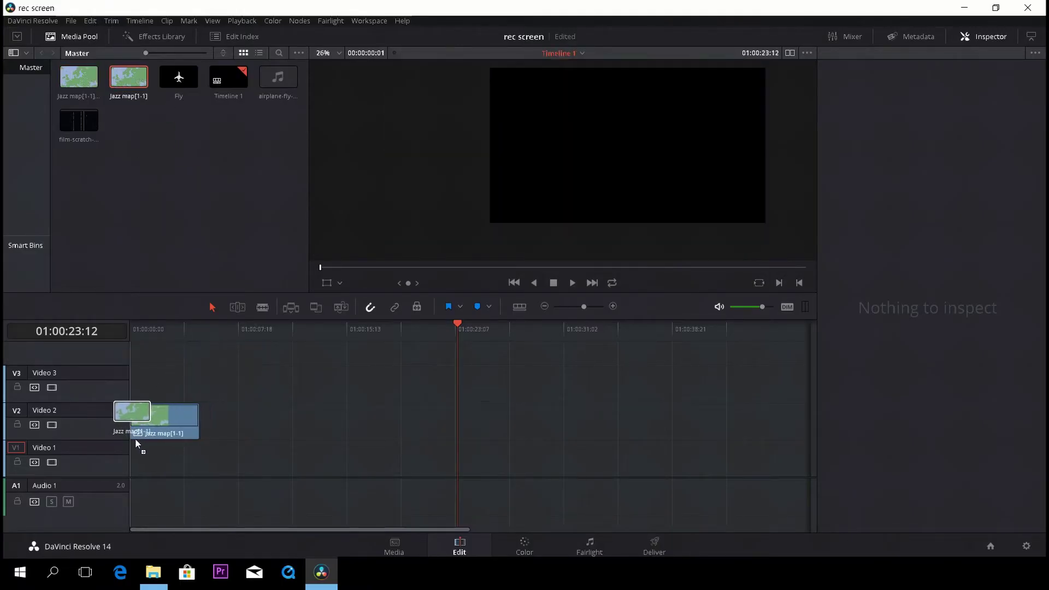
drag(142, 444, 134, 457)
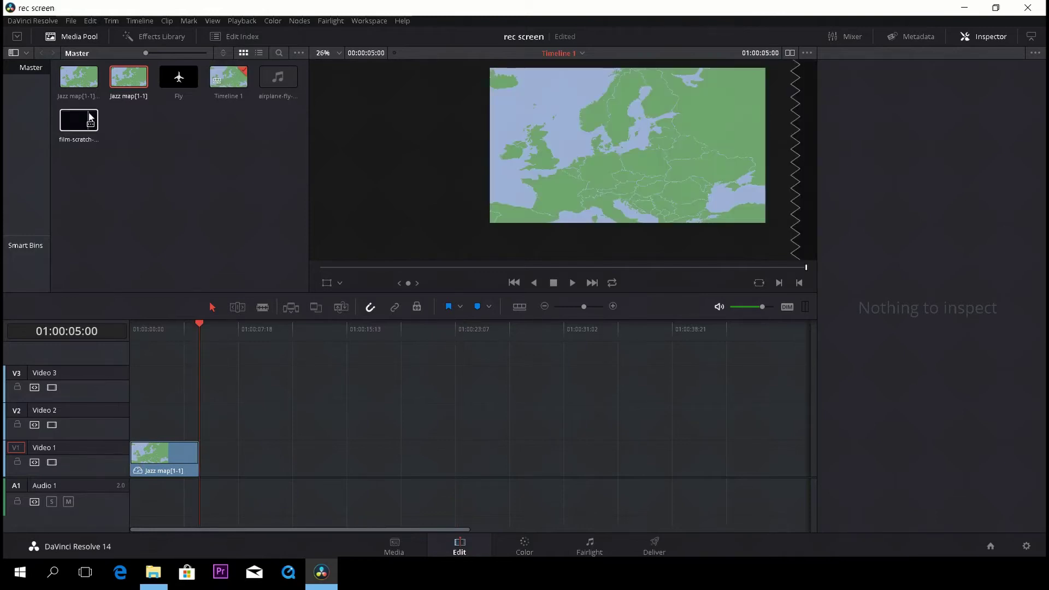
drag(78, 79, 150, 422)
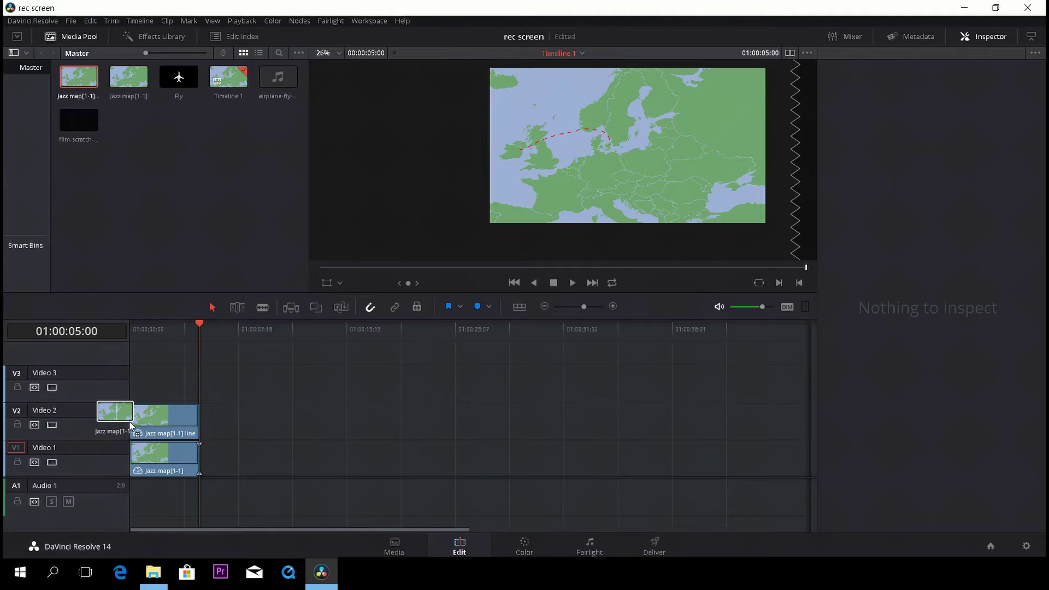
drag(150, 422, 136, 422)
- Move the playhead to about 01:00:01:13, reposition the viewer image, and go to the Color page
click(152, 331)
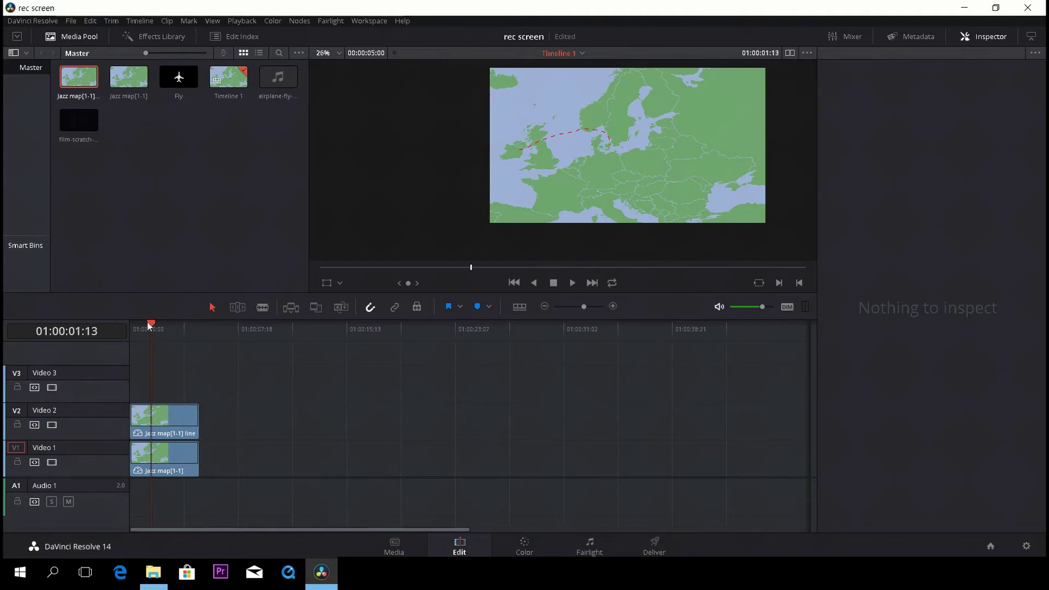
drag(585, 162, 509, 201)
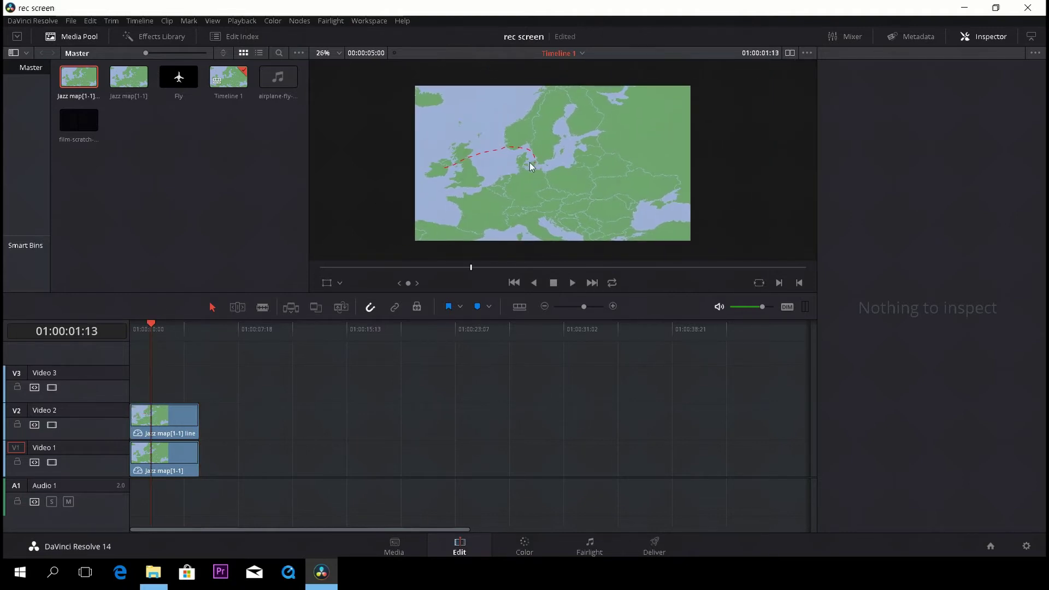
click(525, 545)
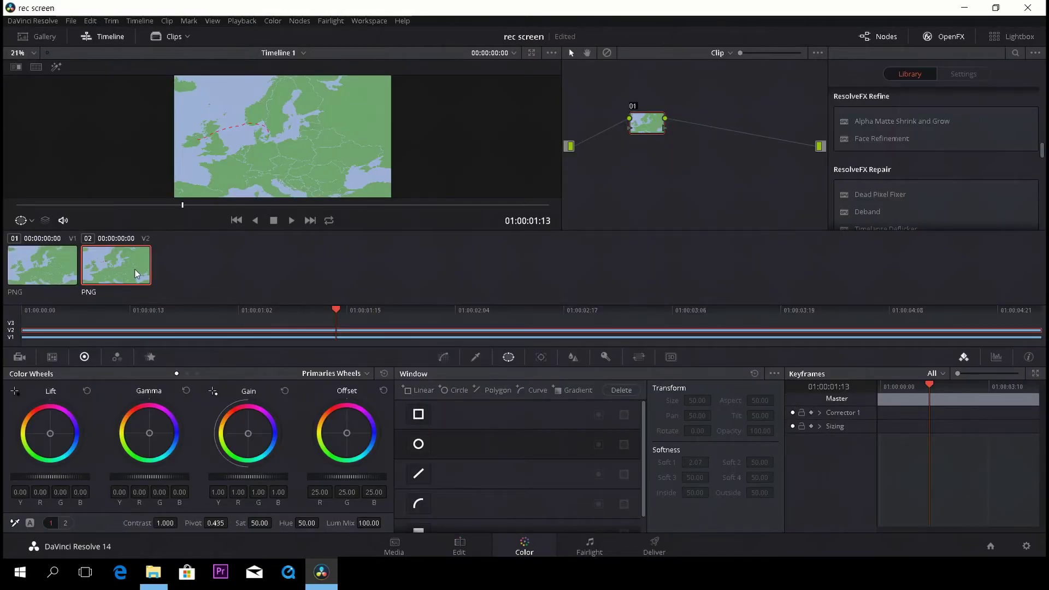
- Draw a closed four-point Curve window around the flight line
click(423, 505)
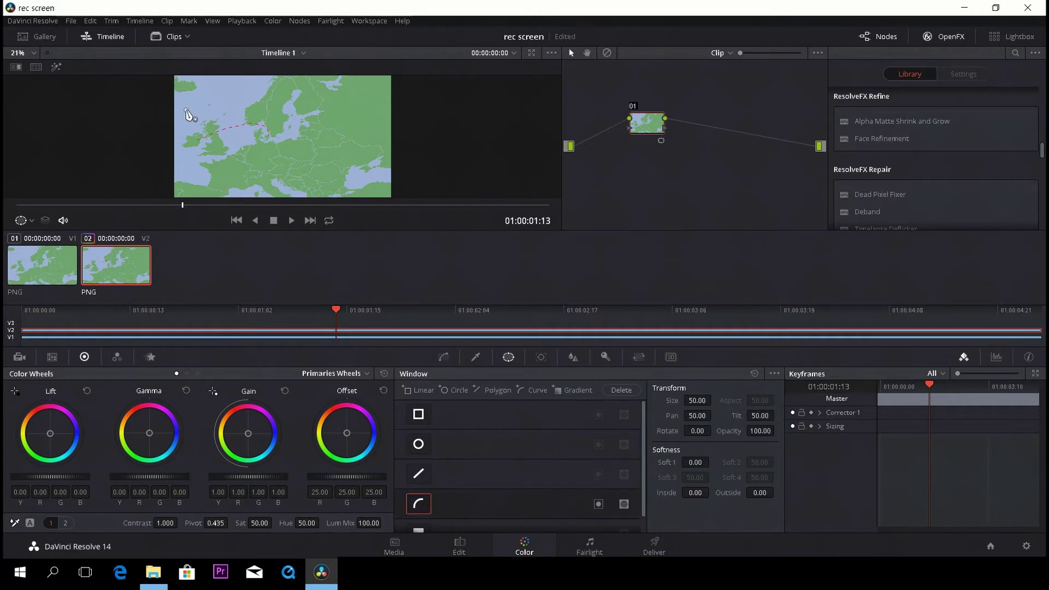
click(187, 110)
click(191, 161)
click(306, 154)
click(287, 95)
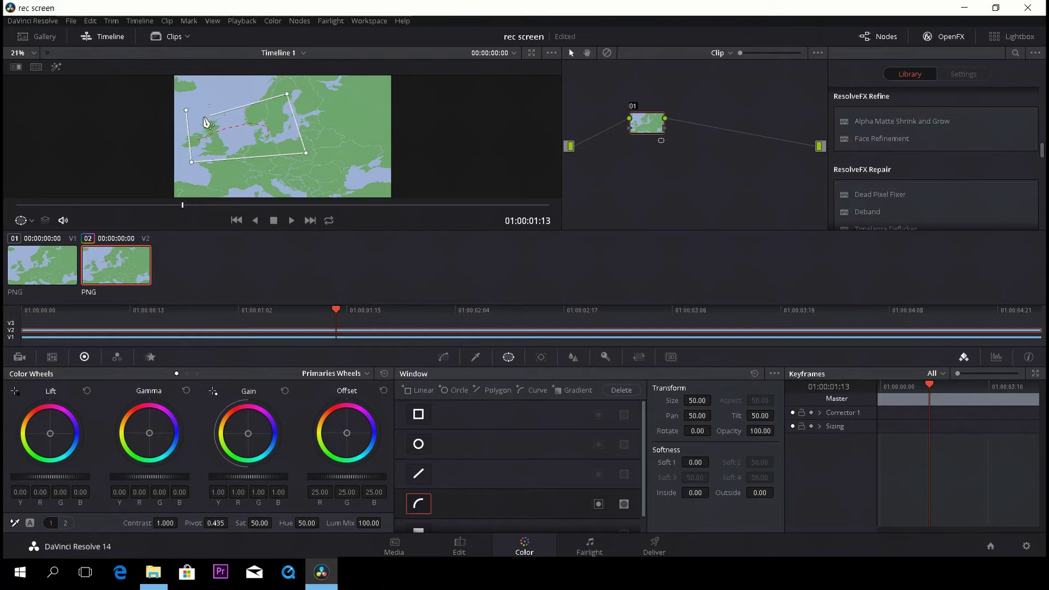
click(188, 110)
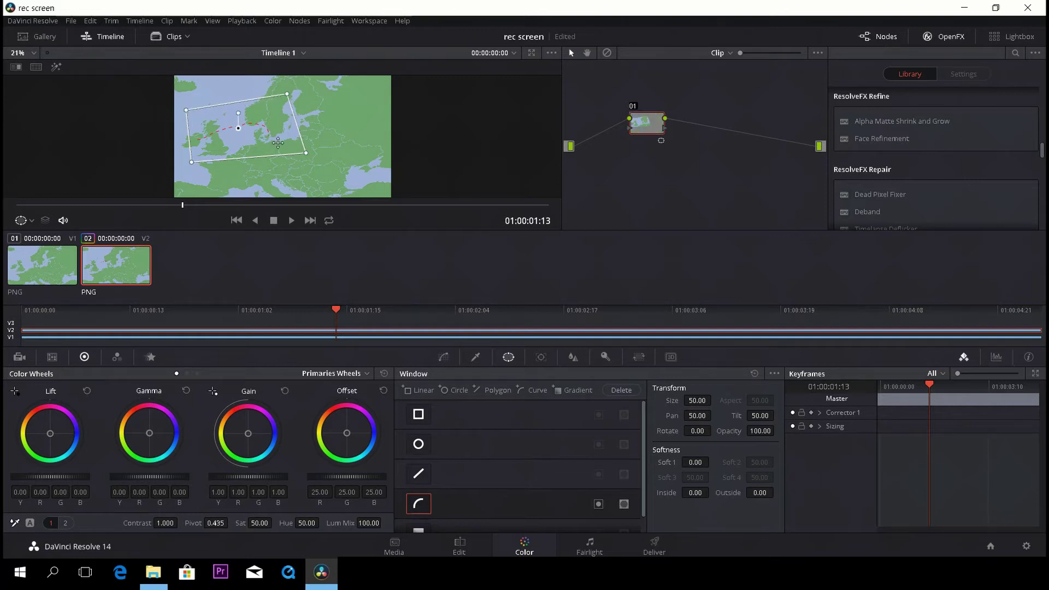
- Add an Alpha Output, link the node's alpha to it, and shift the window left off the line
right_click(647, 179)
mouse_move(675, 197)
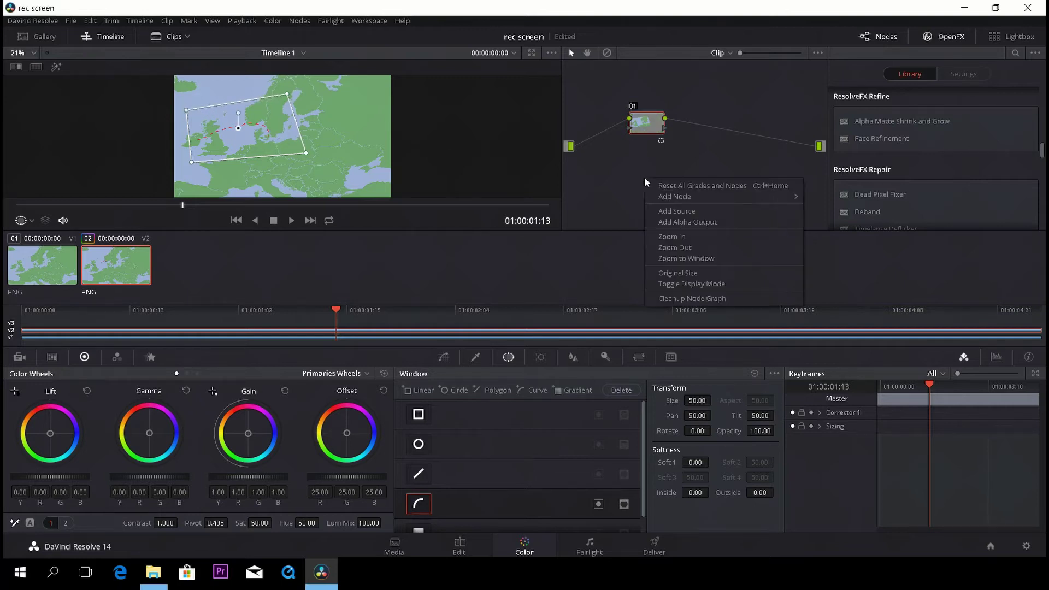
click(678, 223)
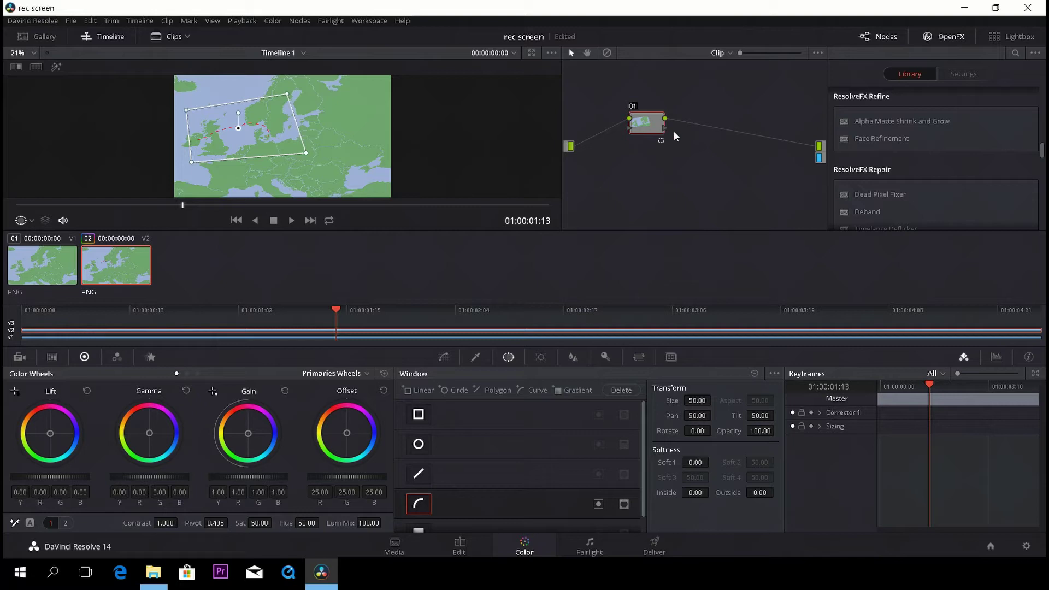
drag(665, 130, 732, 151)
drag(823, 166, 819, 156)
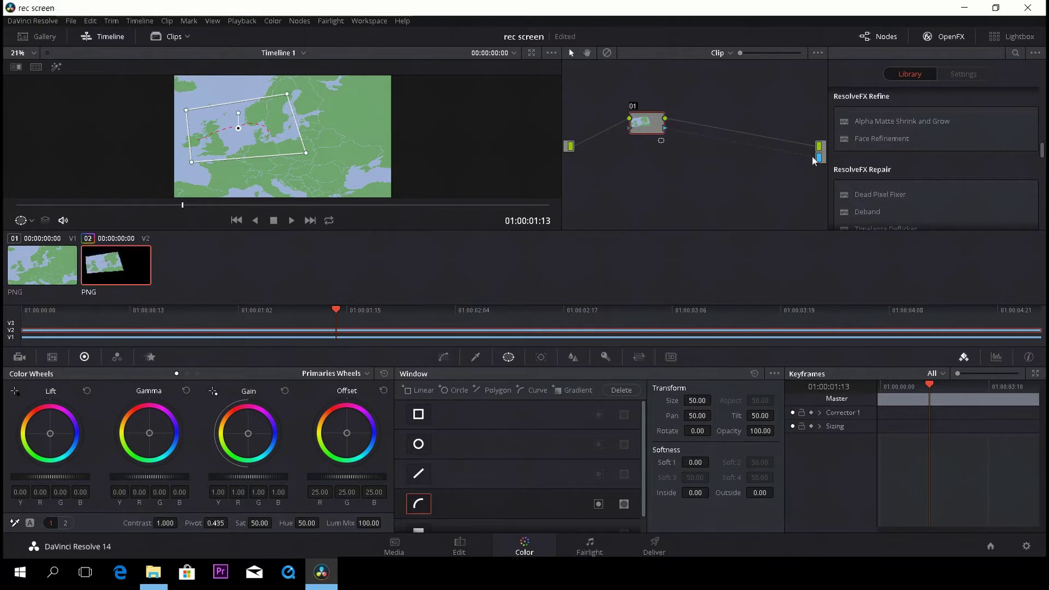
drag(272, 143, 173, 161)
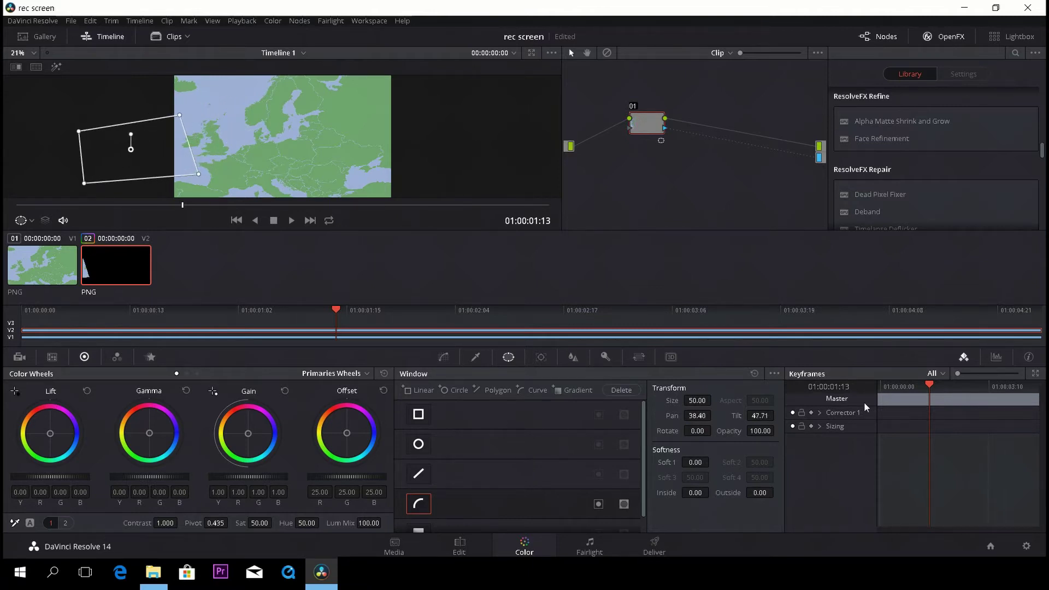
- Keyframe the mask window at the clip start, then move it right onto the map at the clip end
key(Home)
click(820, 413)
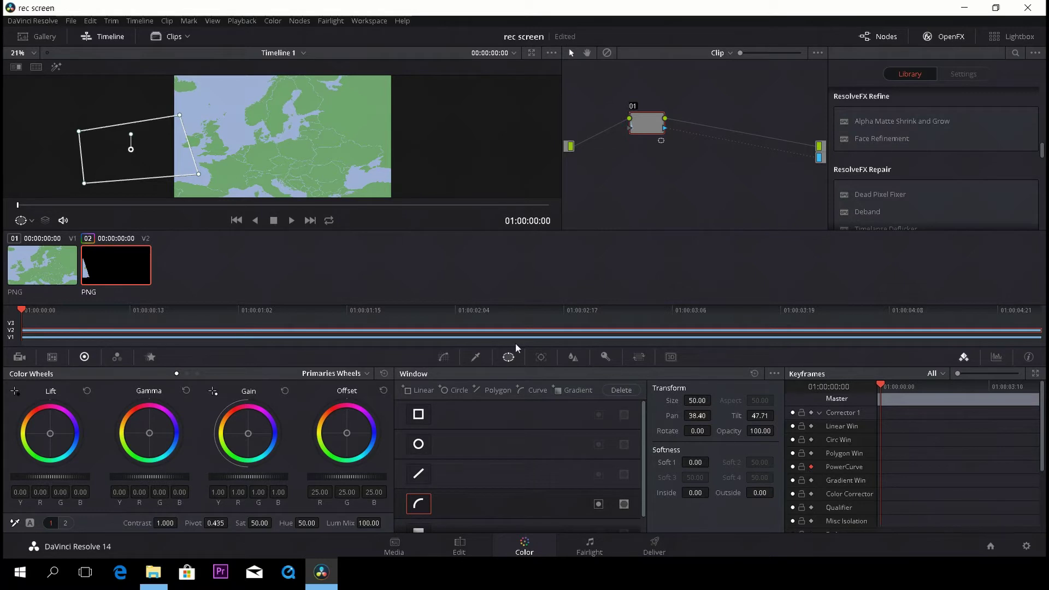
drag(175, 168, 179, 167)
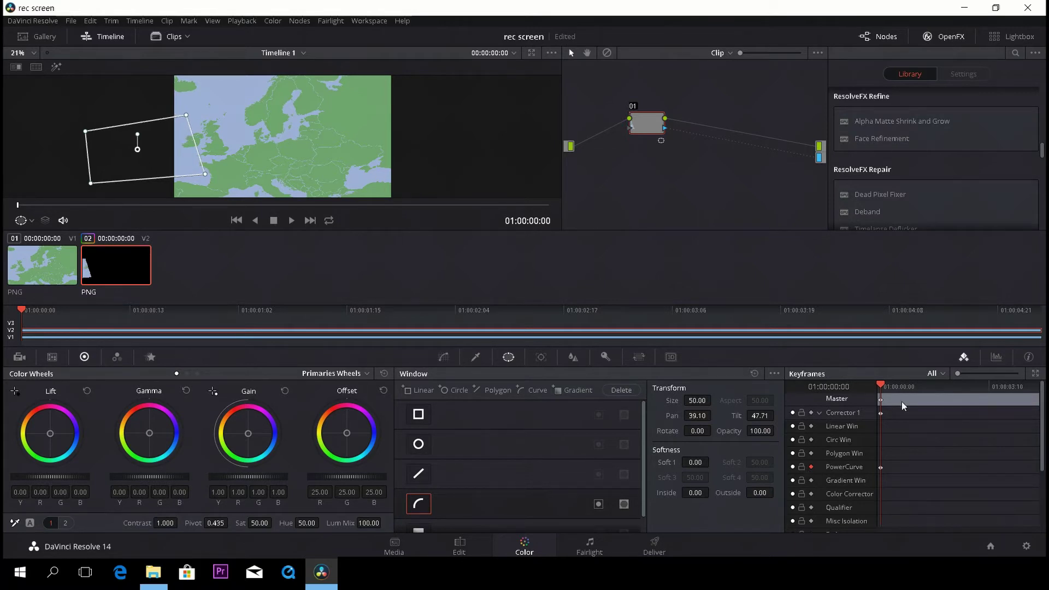
drag(882, 387, 1036, 386)
drag(168, 157, 262, 148)
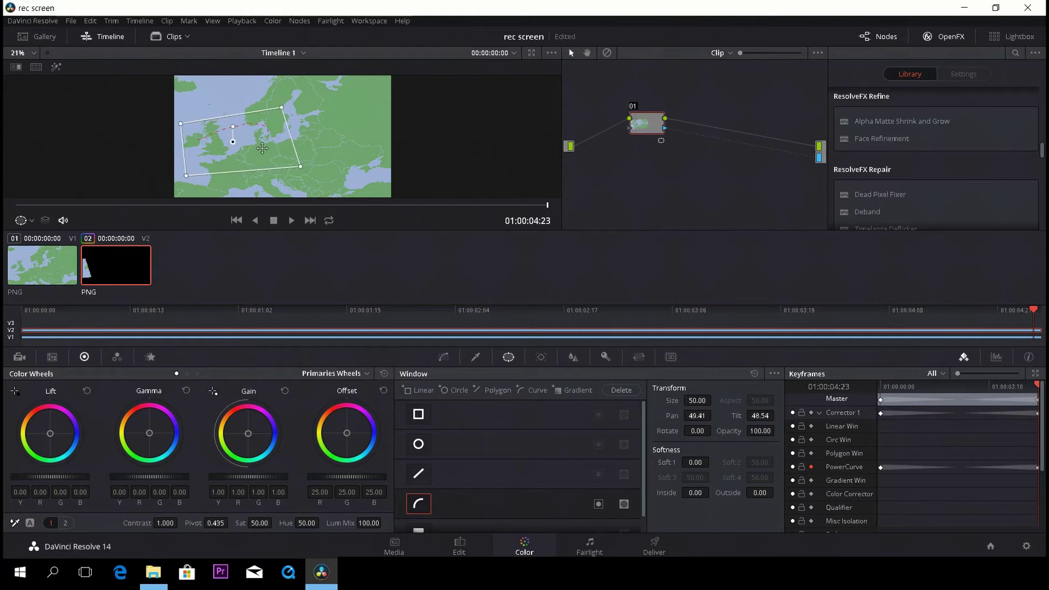
- On the Edit page, place the Fly airplane clip on Video 3 and select it
click(464, 553)
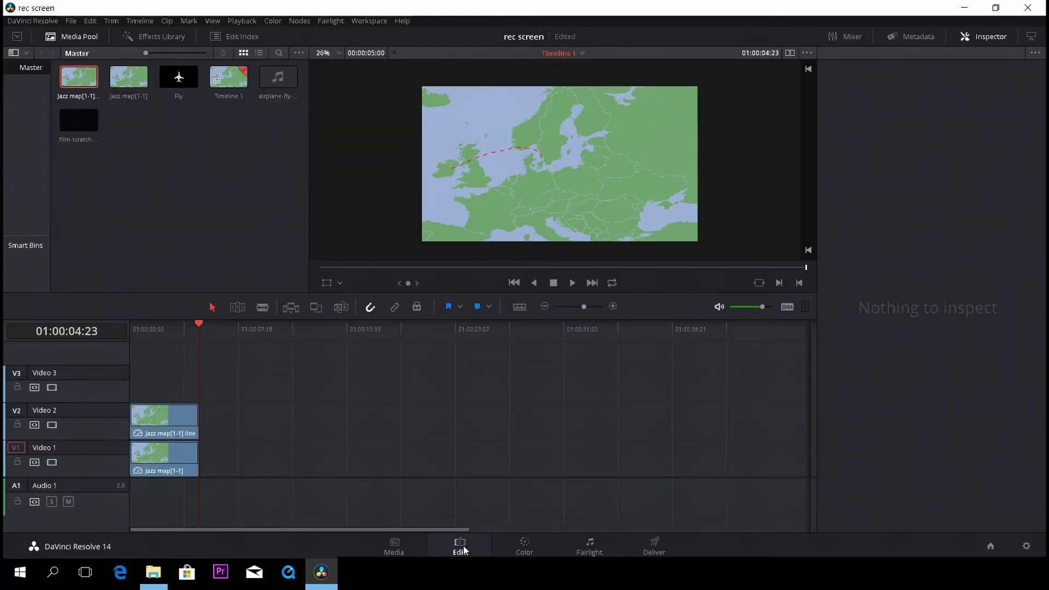
mouse_move(197, 326)
mouse_down()
mouse_move(139, 329)
mouse_move(186, 342)
mouse_move(134, 343)
mouse_up()
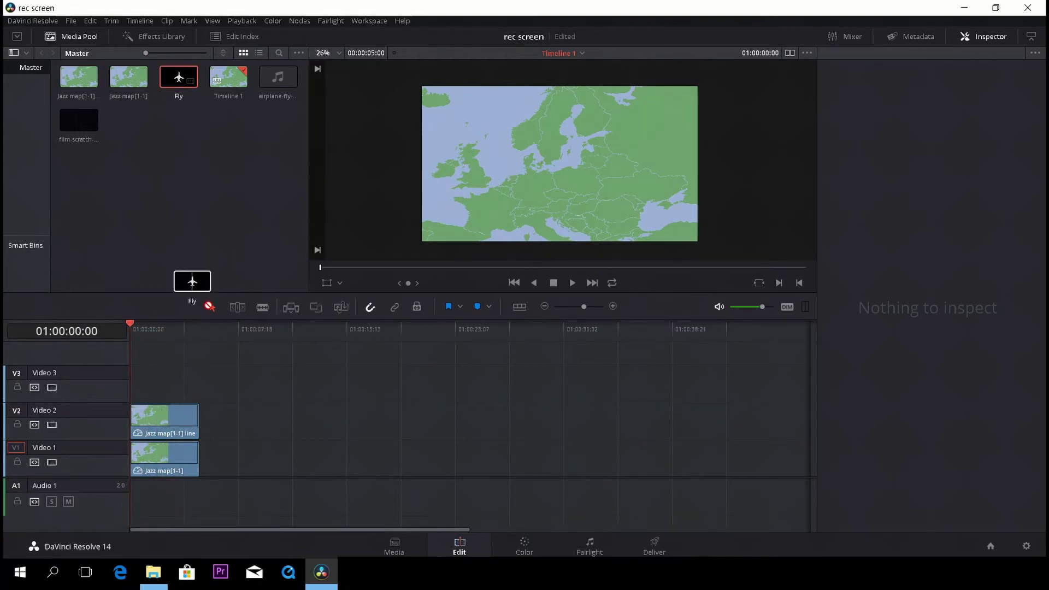
drag(179, 80, 151, 379)
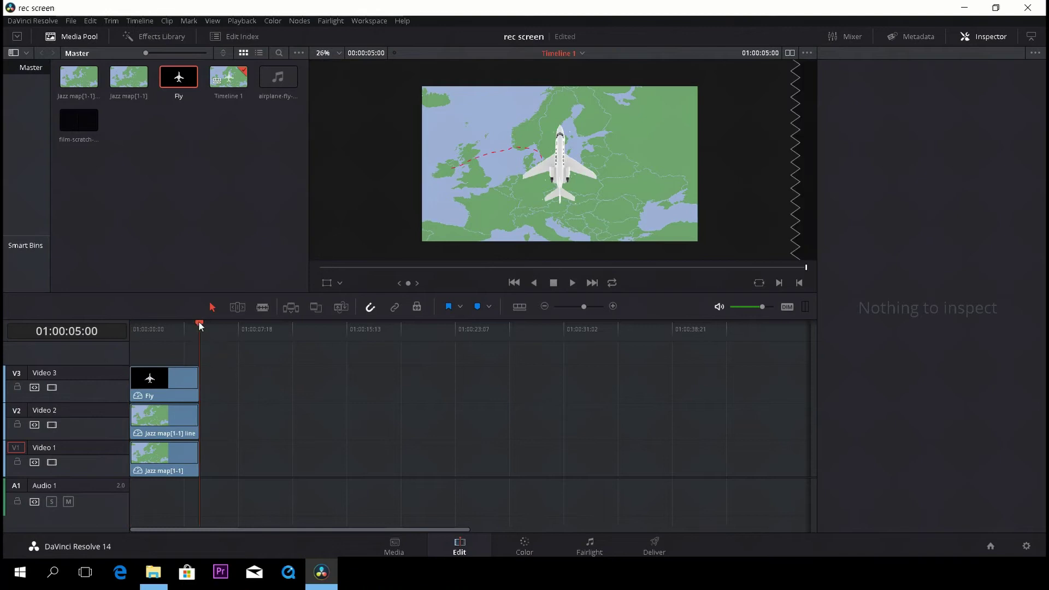
drag(199, 325, 167, 325)
click(183, 376)
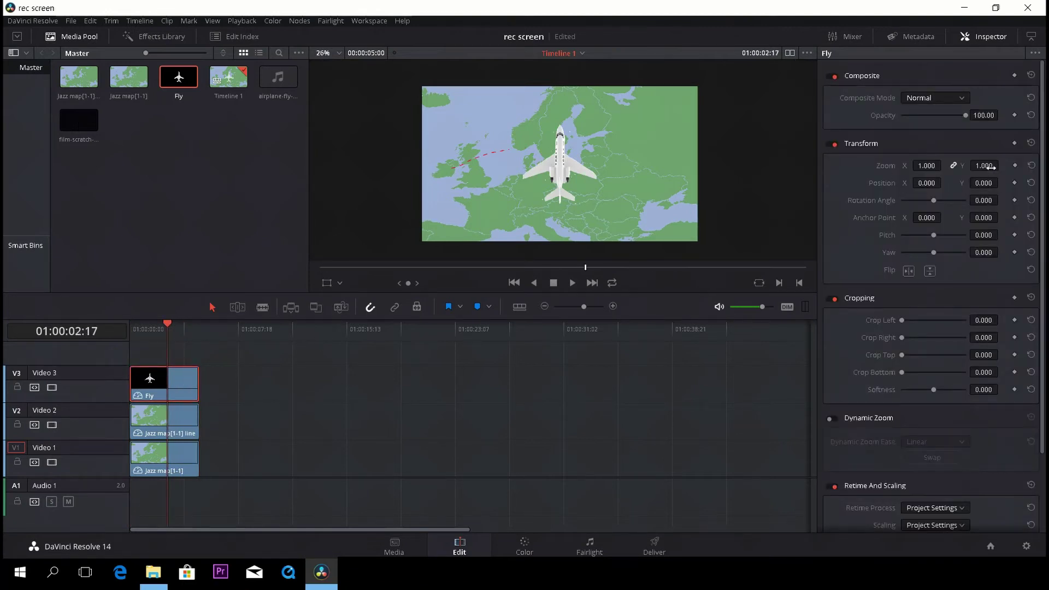
- Set the airplane to Zoom 0.28, Position -762/-37, Rotation -68.6 and Anchor Y 3
drag(927, 165, 894, 165)
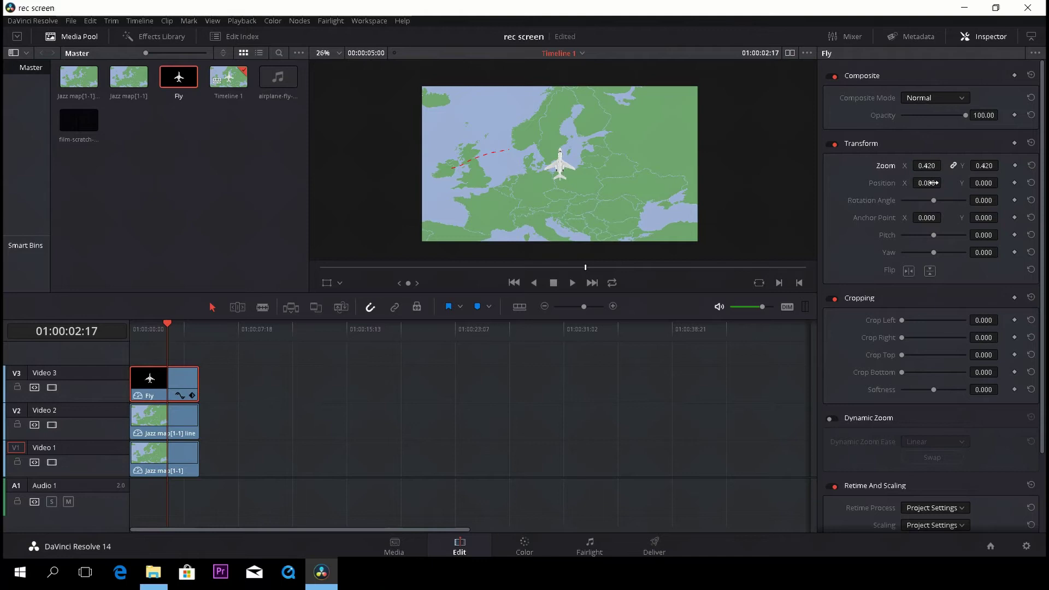
mouse_move(930, 183)
mouse_down()
mouse_move(902, 183)
mouse_move(976, 182)
mouse_move(974, 166)
mouse_up()
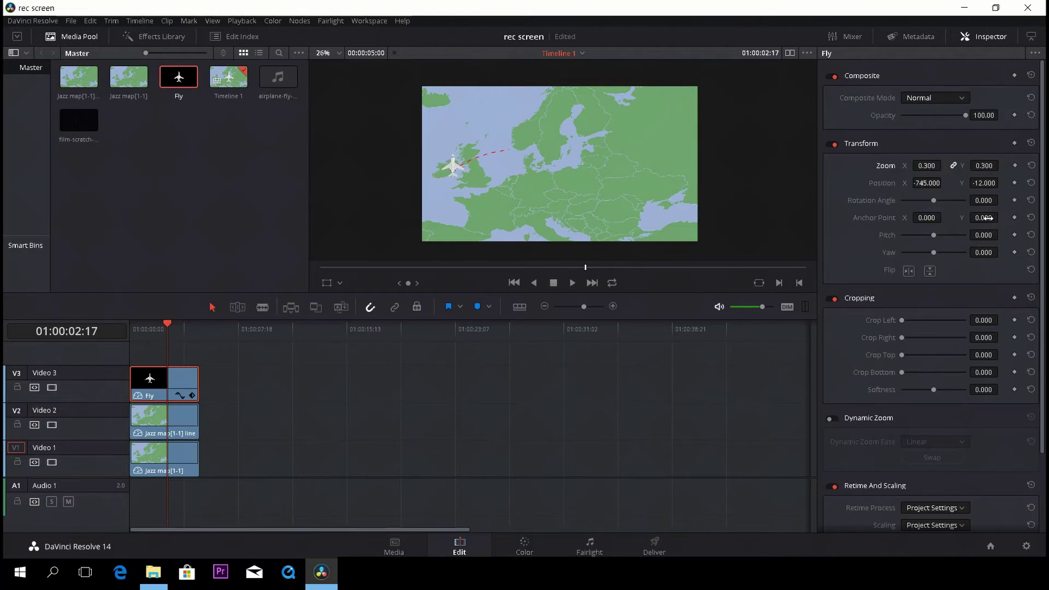
mouse_move(987, 218)
mouse_down()
mouse_move(1001, 217)
mouse_move(1000, 200)
mouse_move(982, 206)
mouse_up()
scroll(566, 189, up, 2)
scroll(642, 177, up, 2)
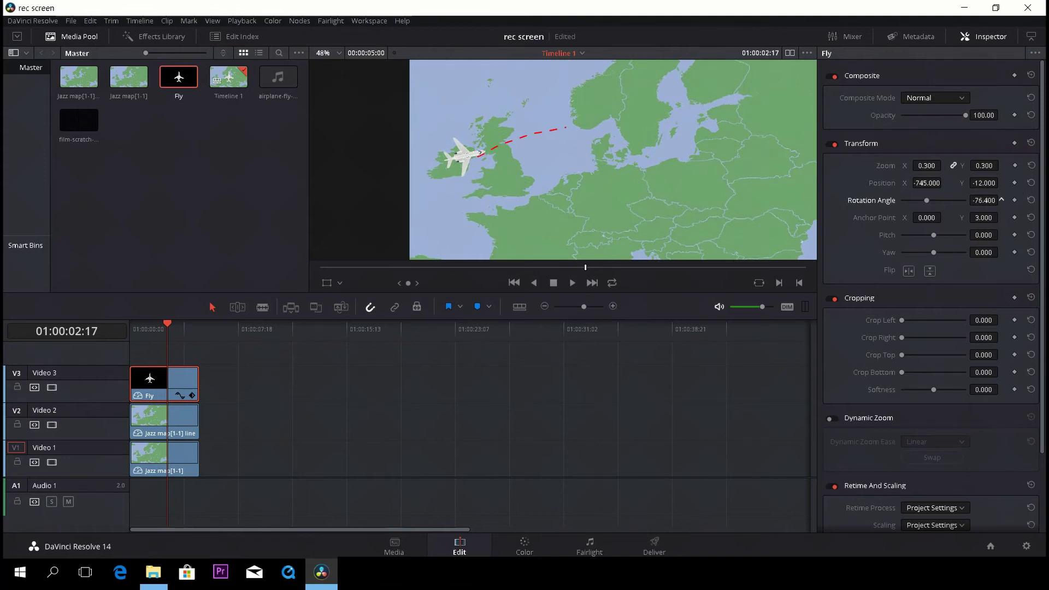
drag(1001, 200, 1005, 201)
drag(927, 182, 913, 182)
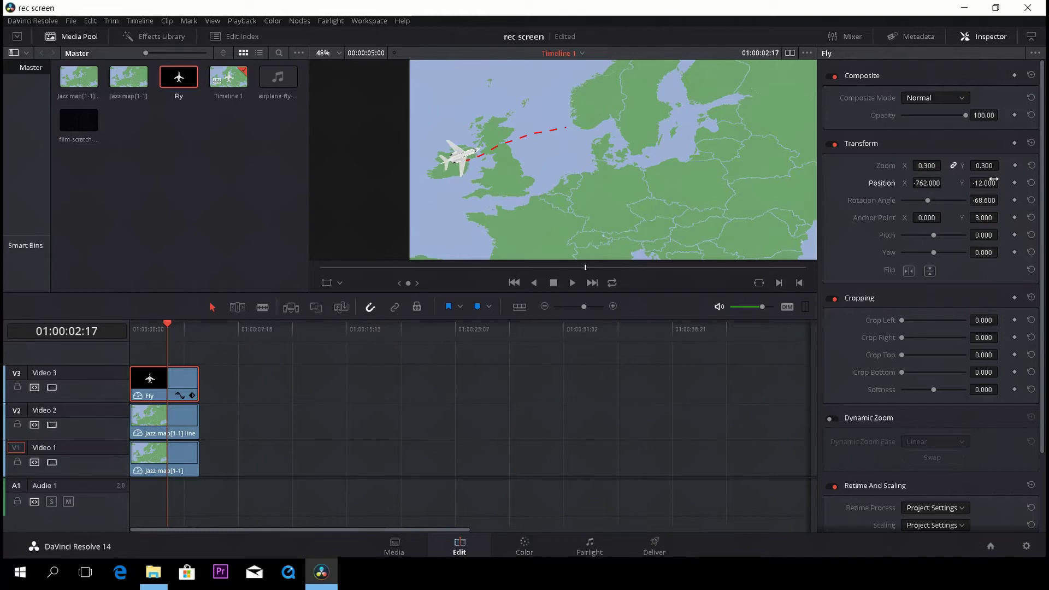
drag(988, 184, 967, 184)
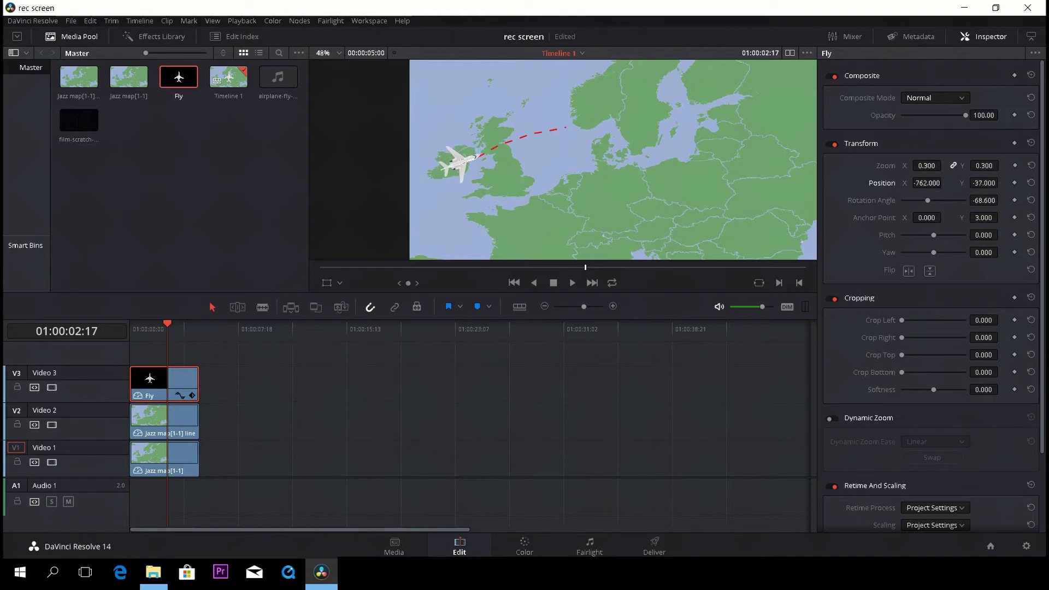
drag(985, 165, 979, 165)
drag(171, 325, 105, 336)
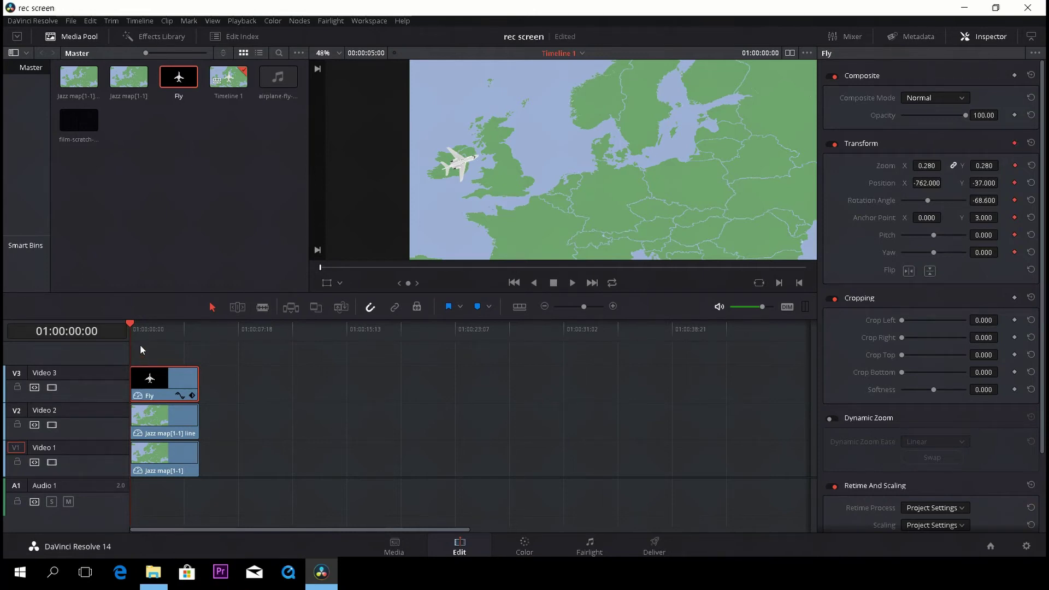
- At 01:00:01:13, keyframe the airplane onto the flight line and adjust its heading
key(space)
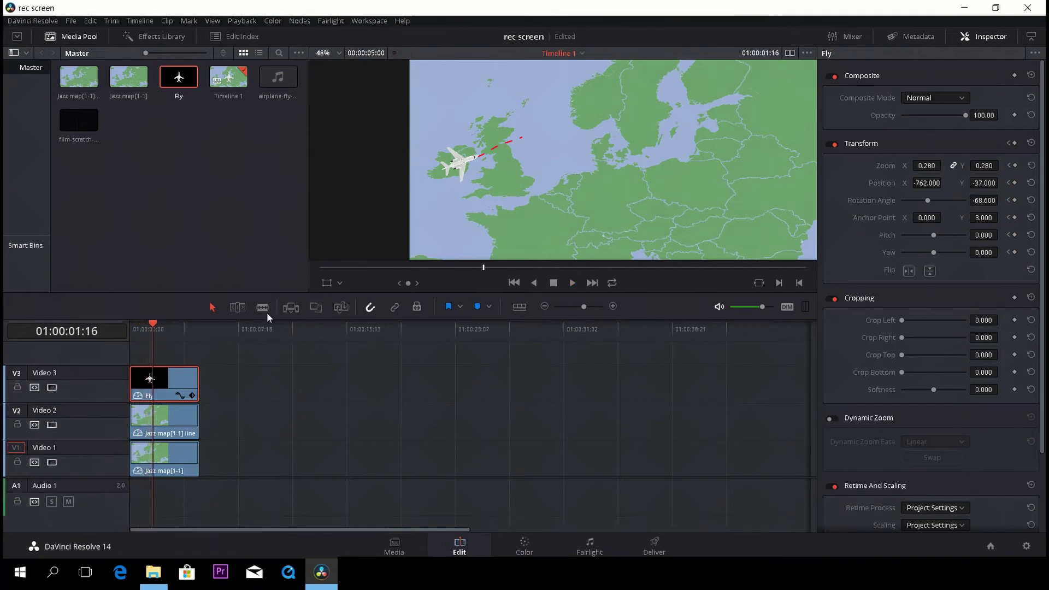
key(Left)
key(Left)
key(Left)
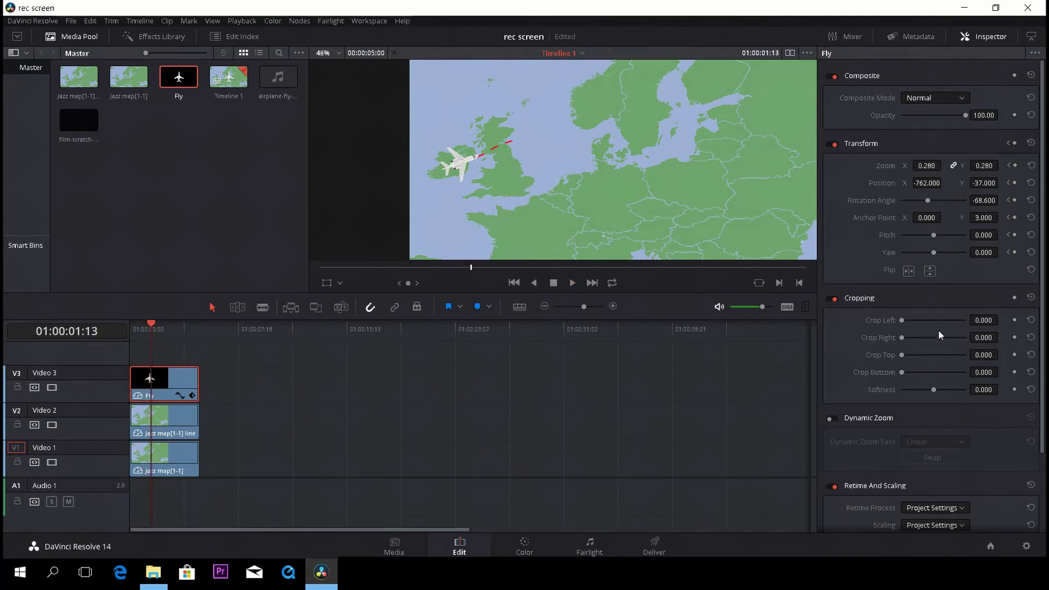
drag(984, 183, 917, 183)
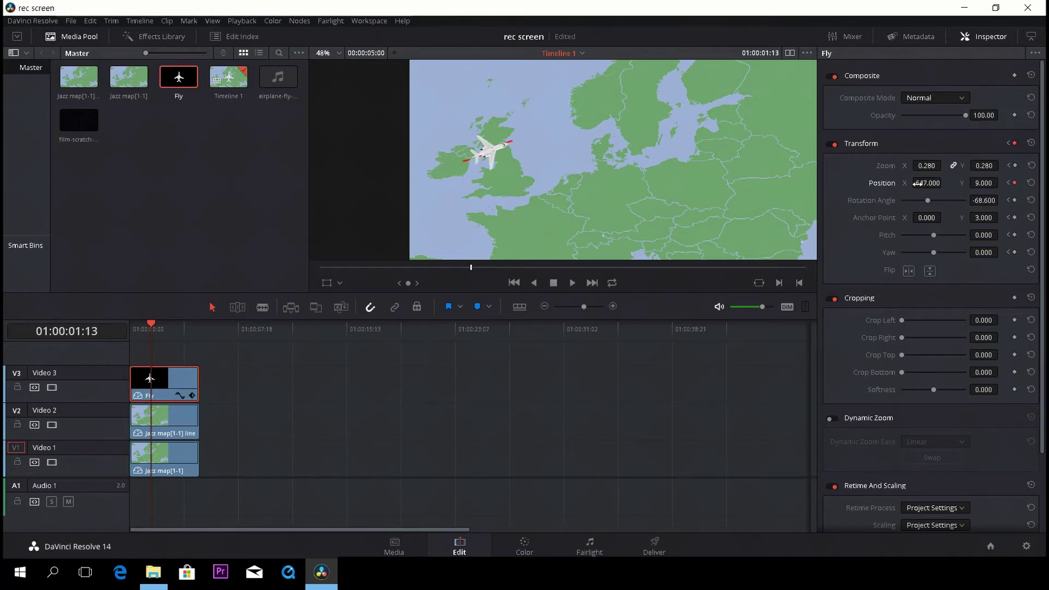
drag(984, 183, 1001, 182)
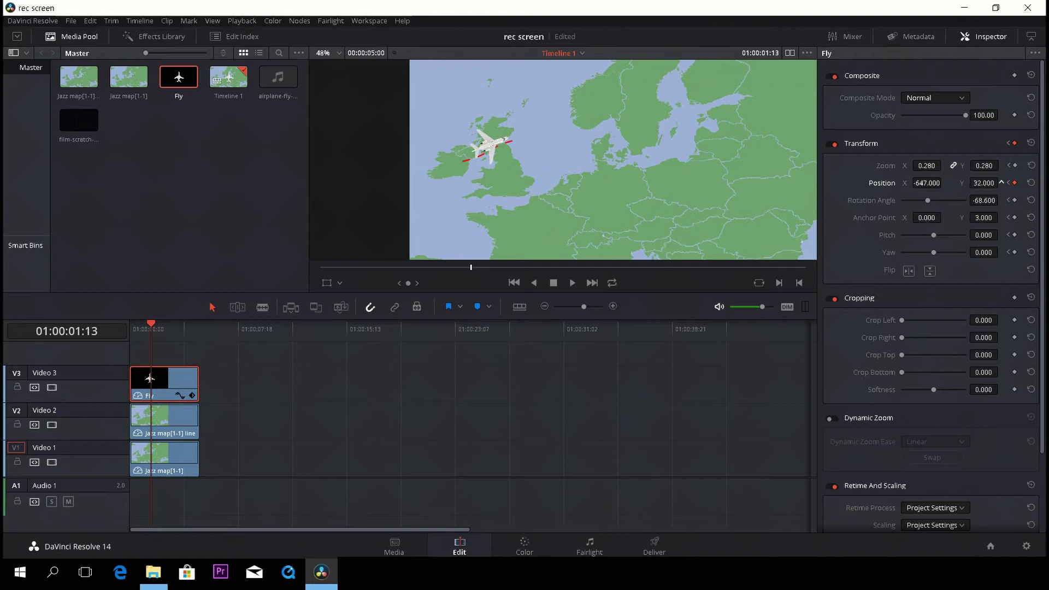
drag(924, 184, 948, 182)
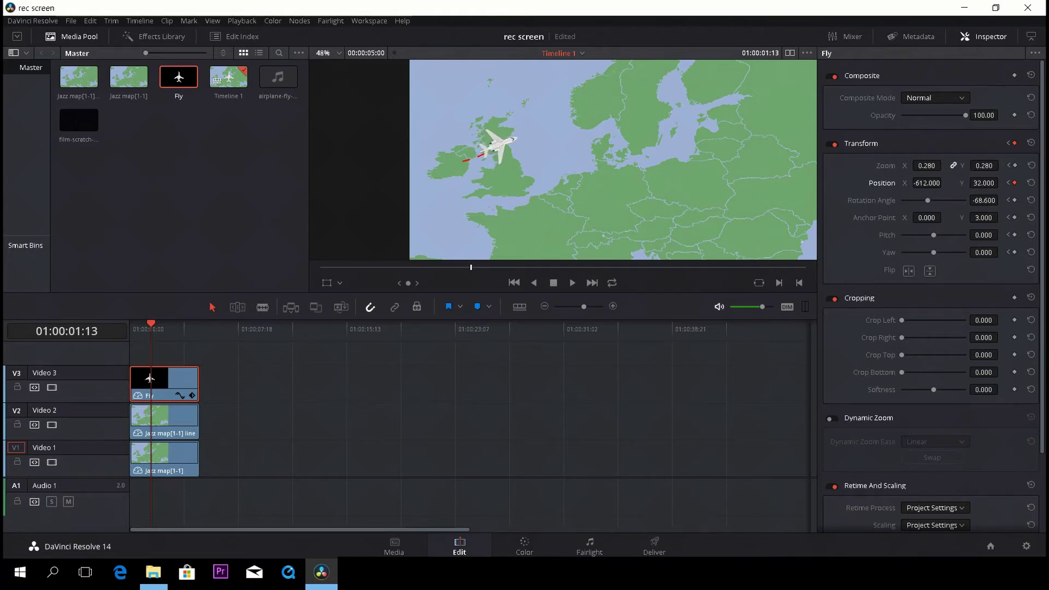
drag(1007, 201, 1001, 200)
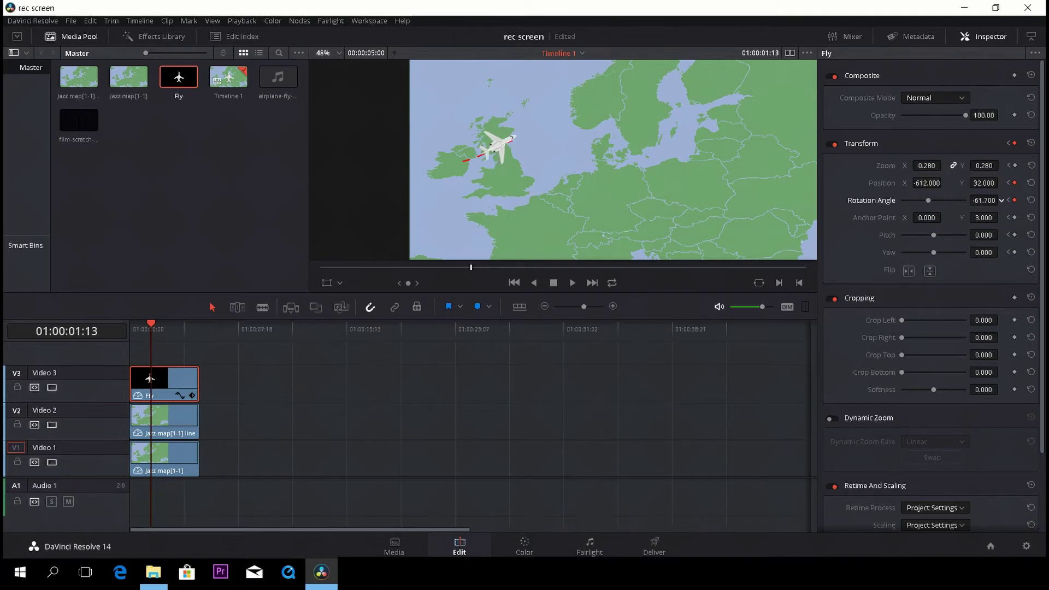
drag(1001, 183, 1001, 182)
- At 01:00:02:11, move the airplane farther along the line, turn it, and preview
key(space)
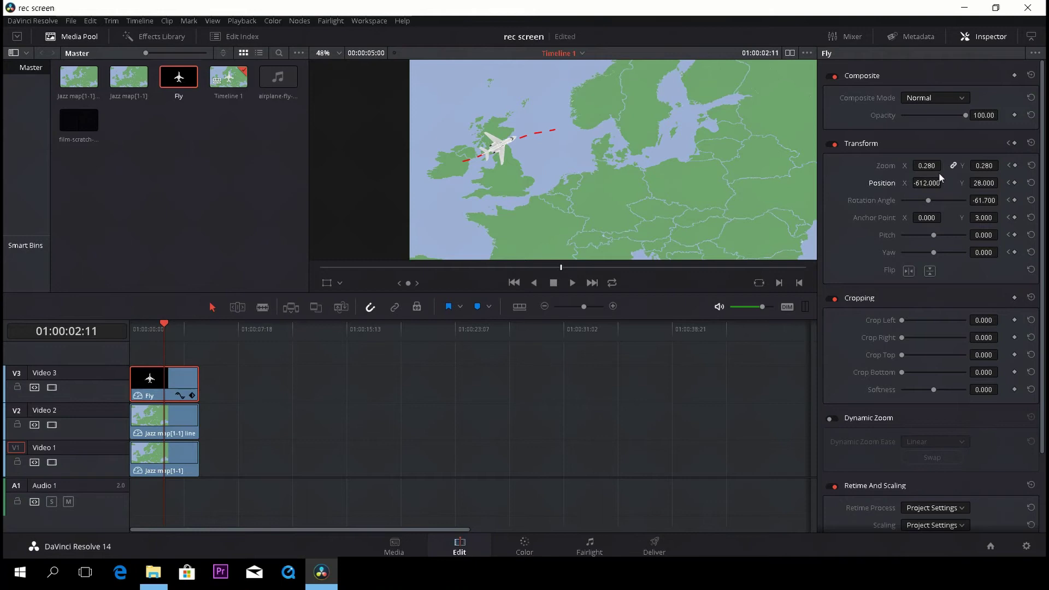
drag(984, 182, 947, 183)
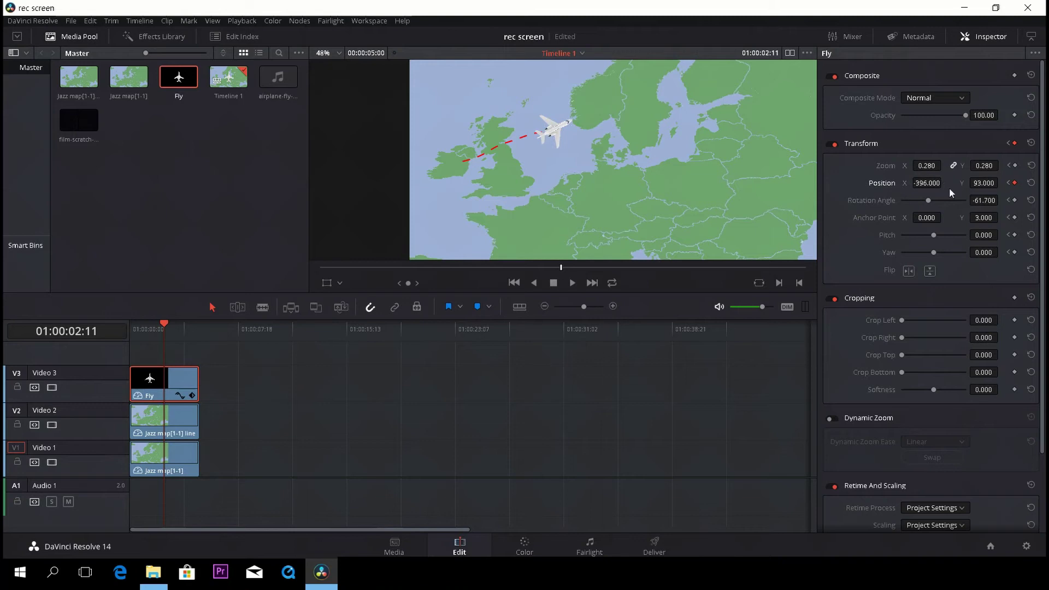
drag(984, 200, 980, 200)
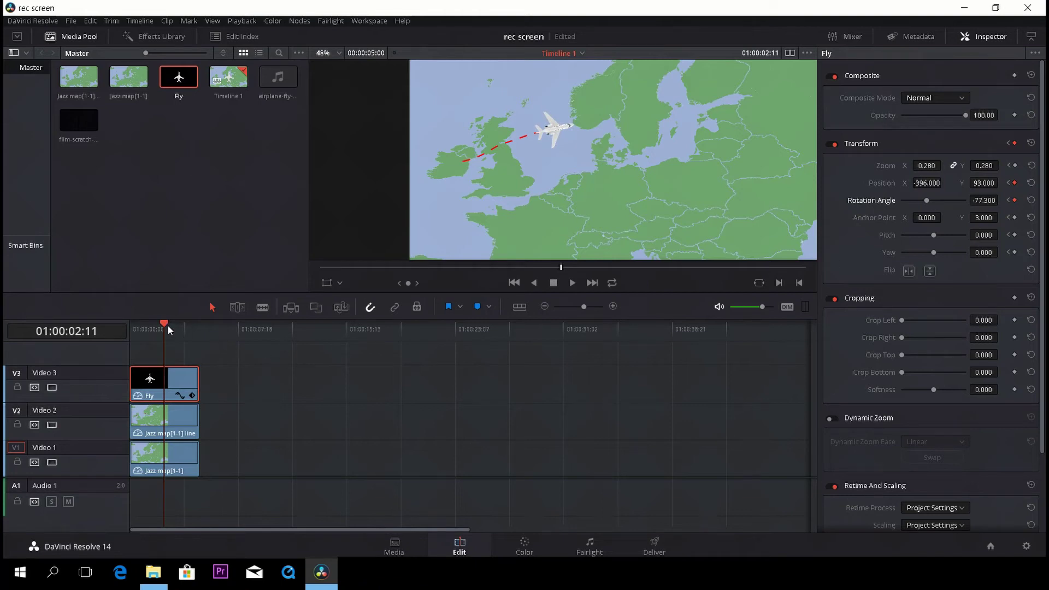
key(space)
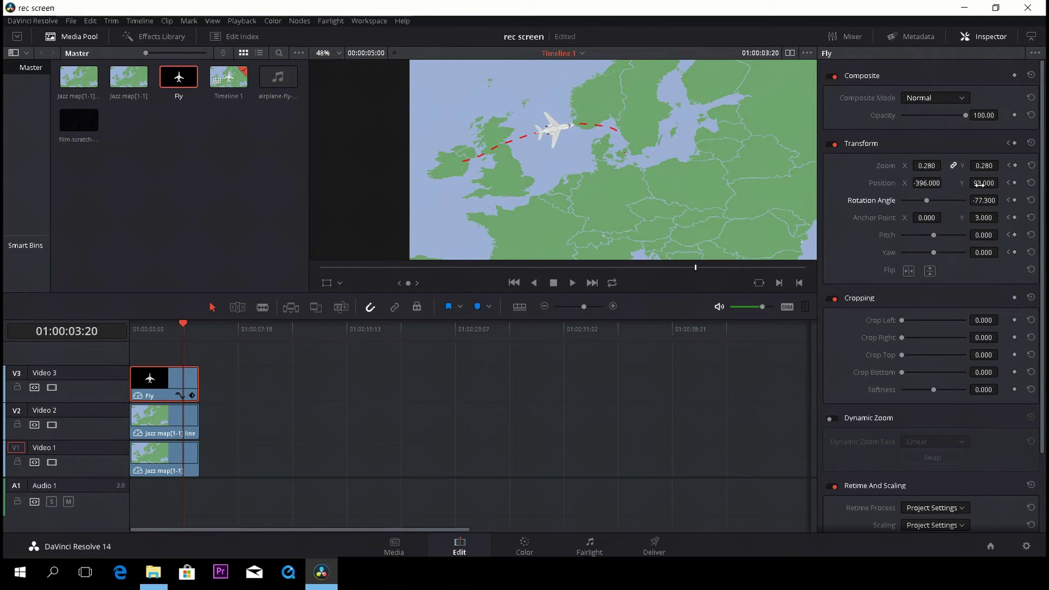
- Raise the airplane and rotate it to follow the dashed flight line
drag(980, 184, 1017, 185)
mouse_move(926, 183)
mouse_down()
mouse_move(976, 183)
mouse_move(923, 183)
mouse_up()
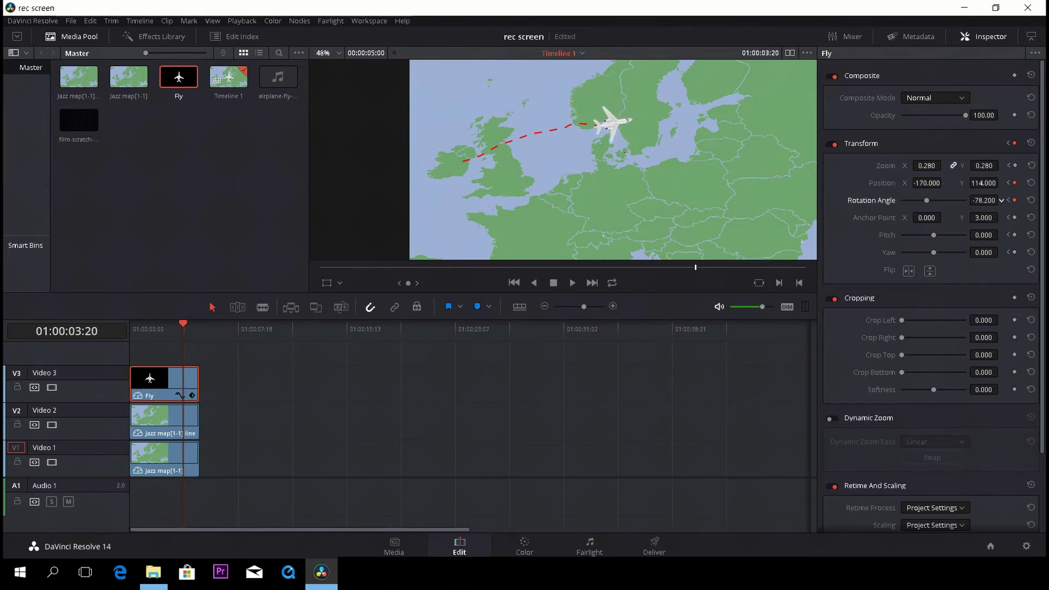
drag(992, 202, 1002, 200)
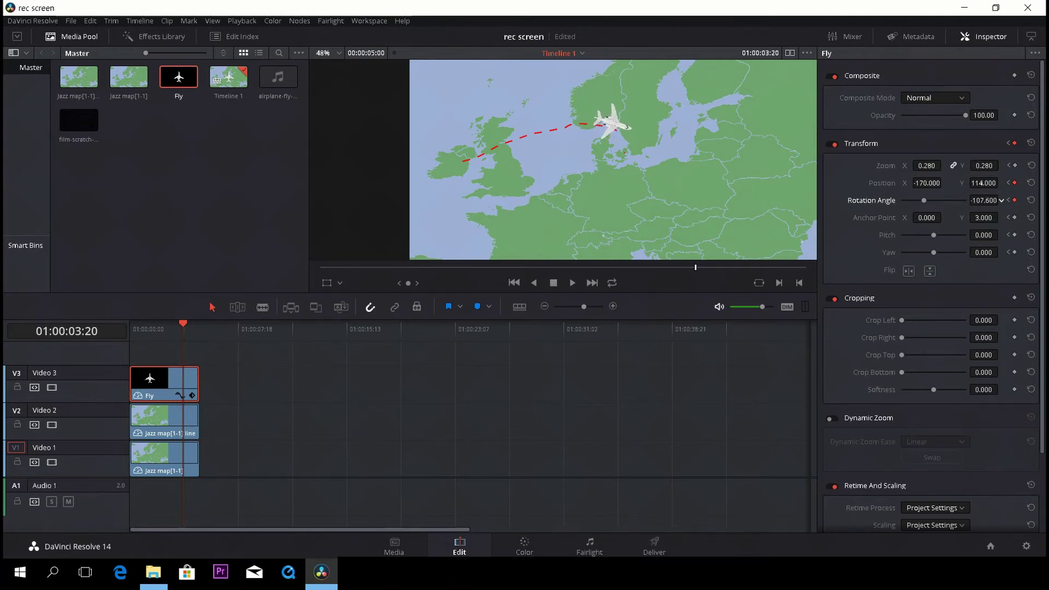
drag(994, 183, 1001, 183)
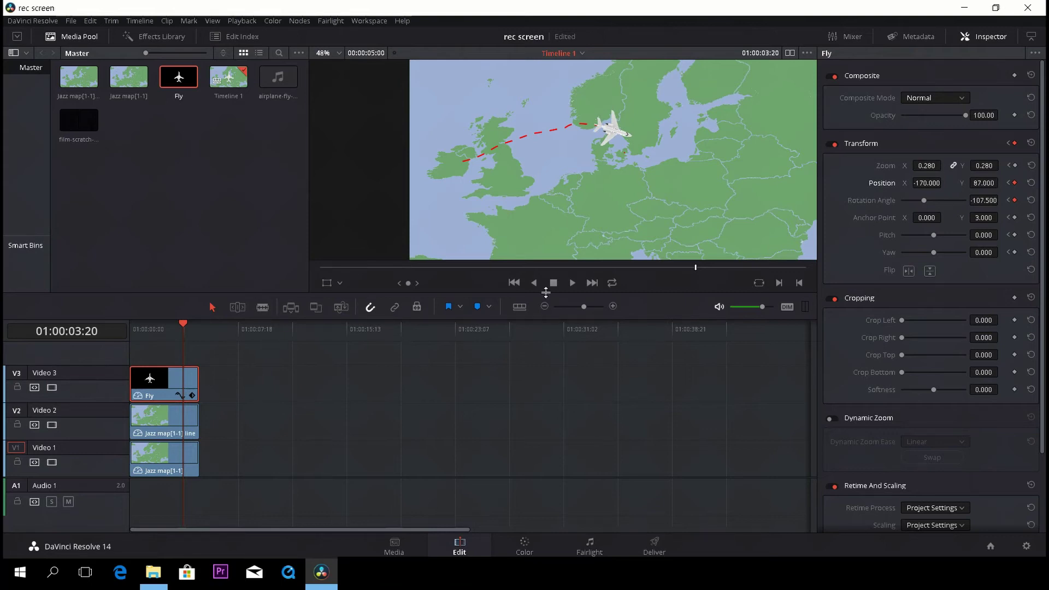
- At the clip end, place the airplane at the route's end near Denmark, preview, and close the Inspector
drag(182, 329, 194, 331)
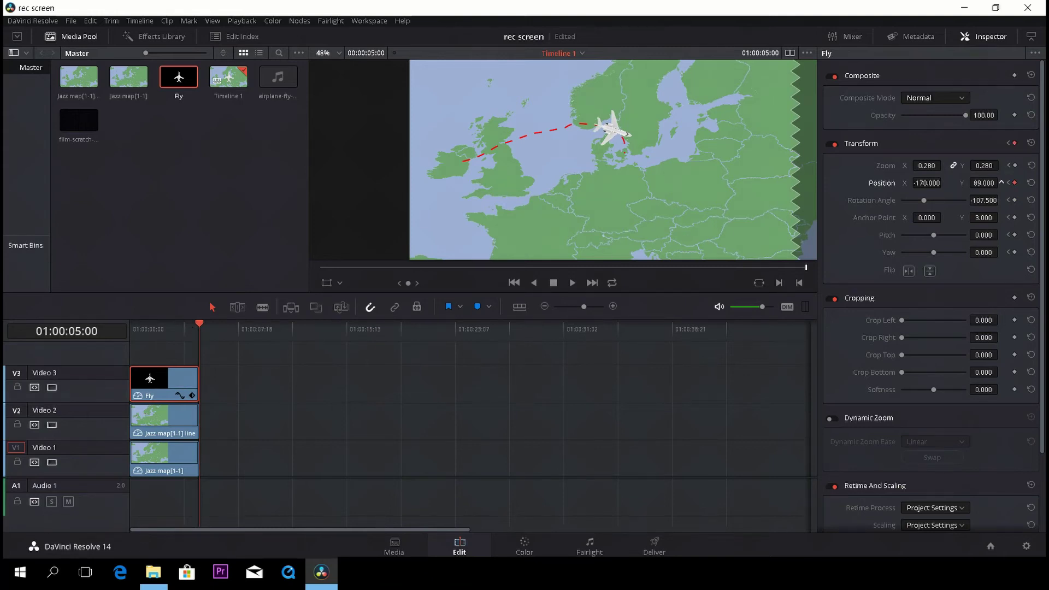
drag(1001, 182, 1001, 183)
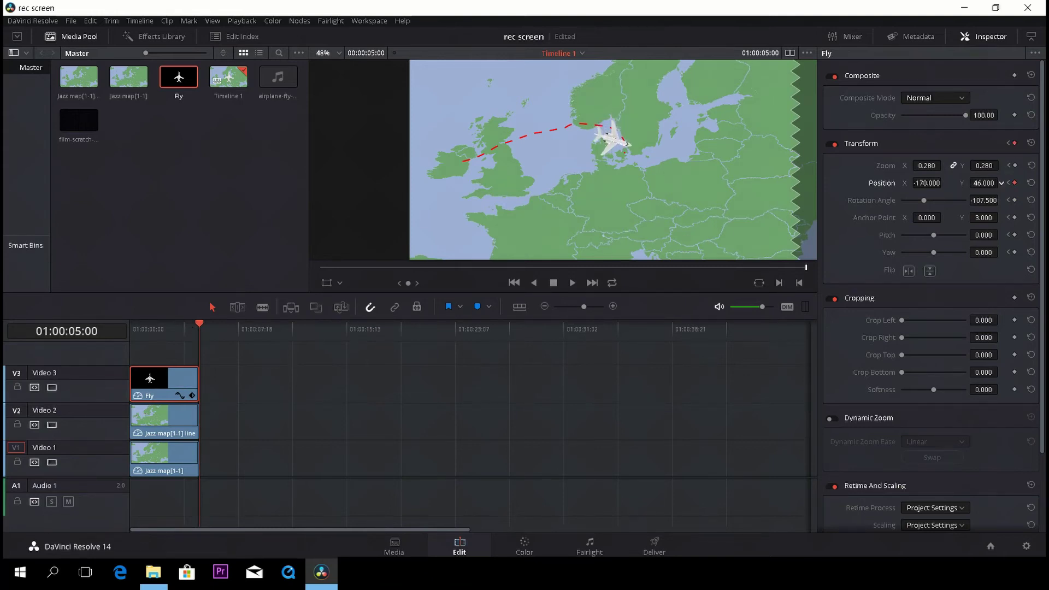
drag(939, 183, 1002, 200)
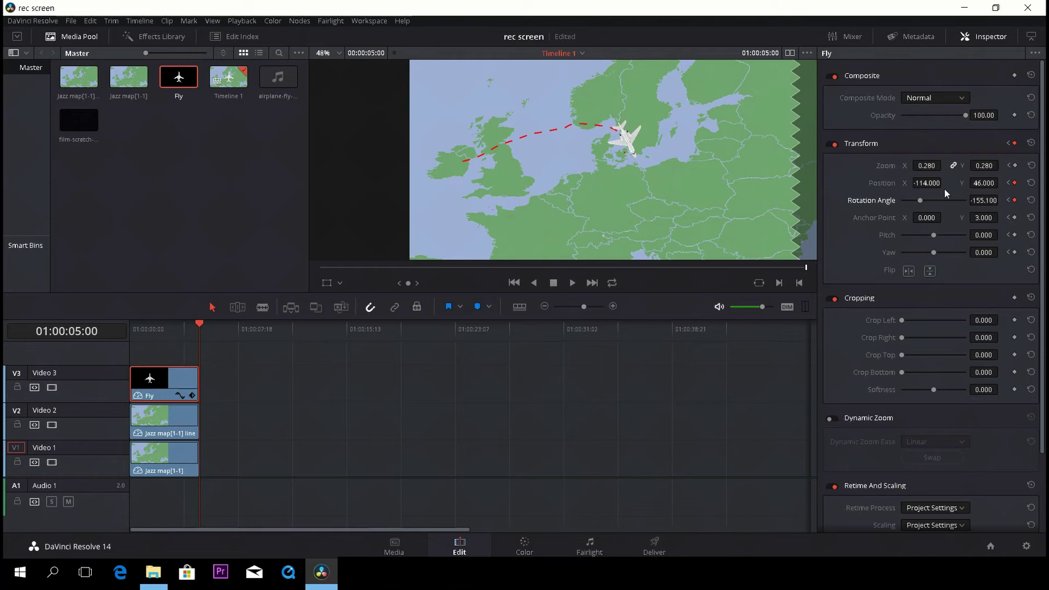
drag(933, 183, 922, 183)
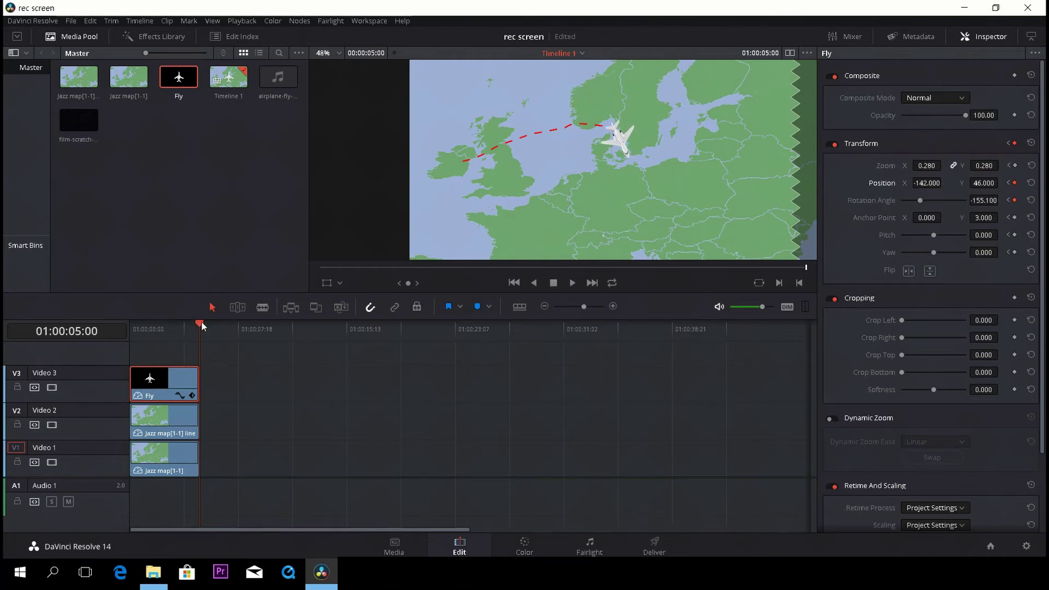
drag(200, 326, 122, 334)
key(space)
click(988, 36)
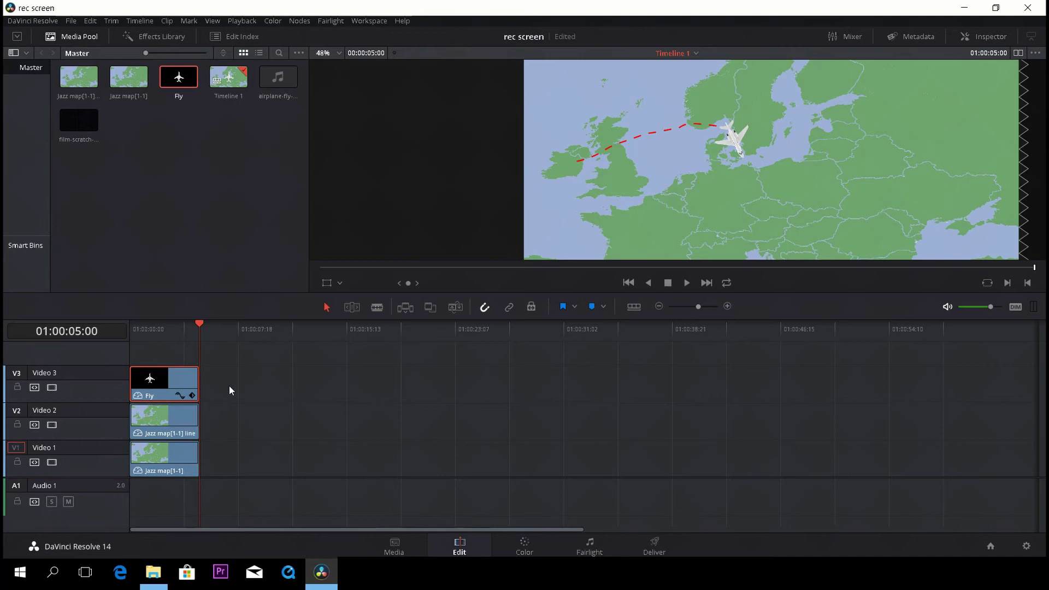
- Merge the map, flight-line and airplane clips into a compound clip named 'map'
drag(236, 362, 158, 468)
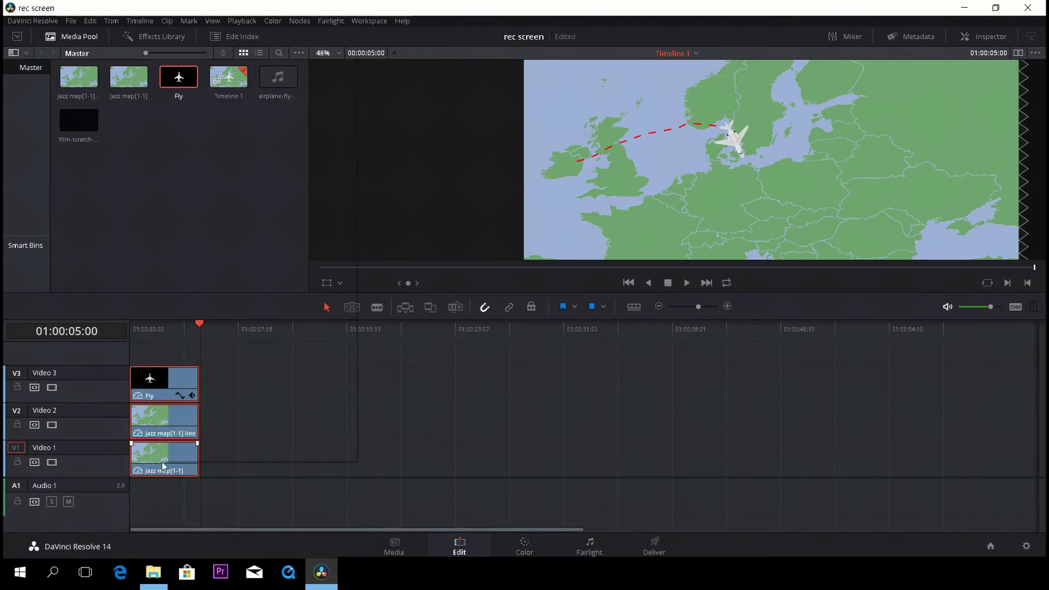
right_click(161, 462)
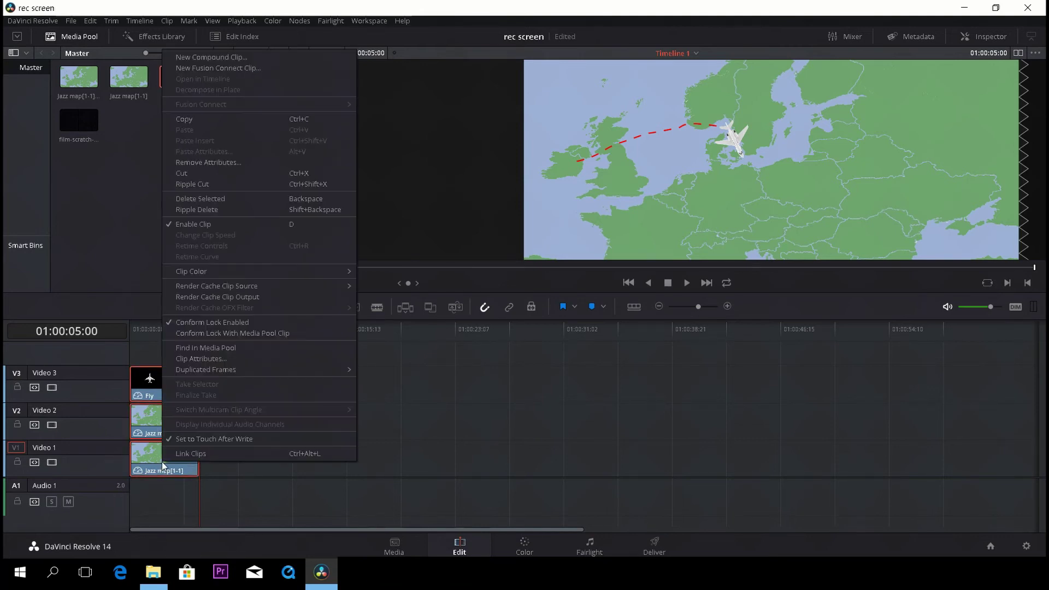
click(272, 56)
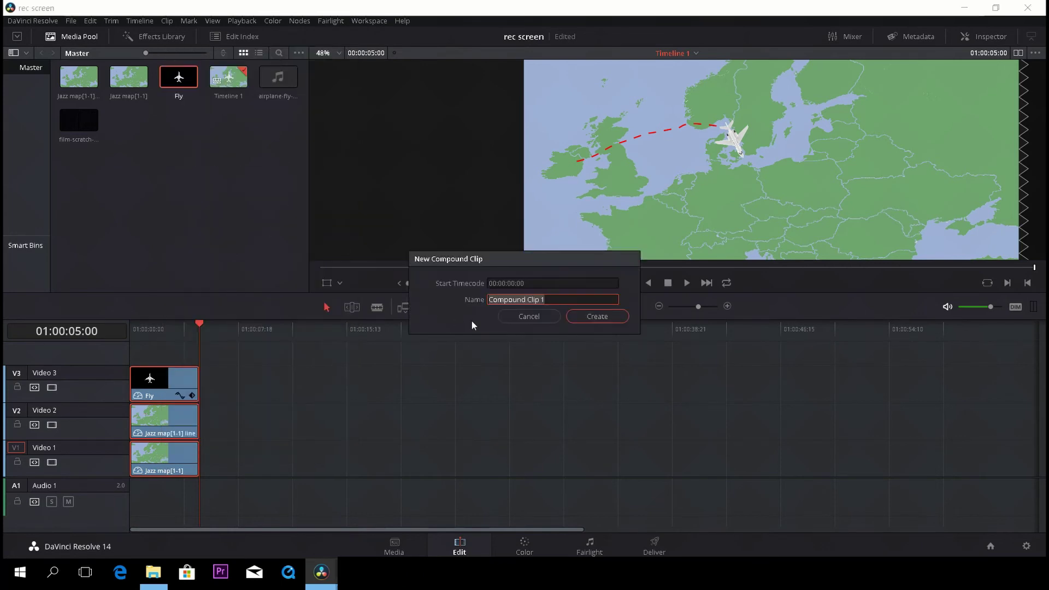
key(BackSpace)
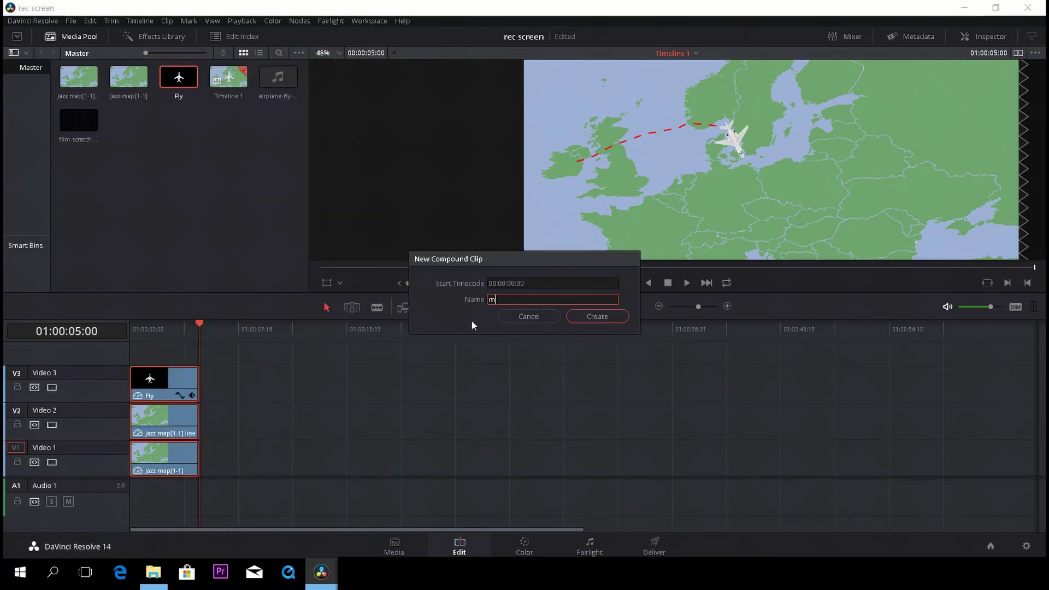
click(619, 317)
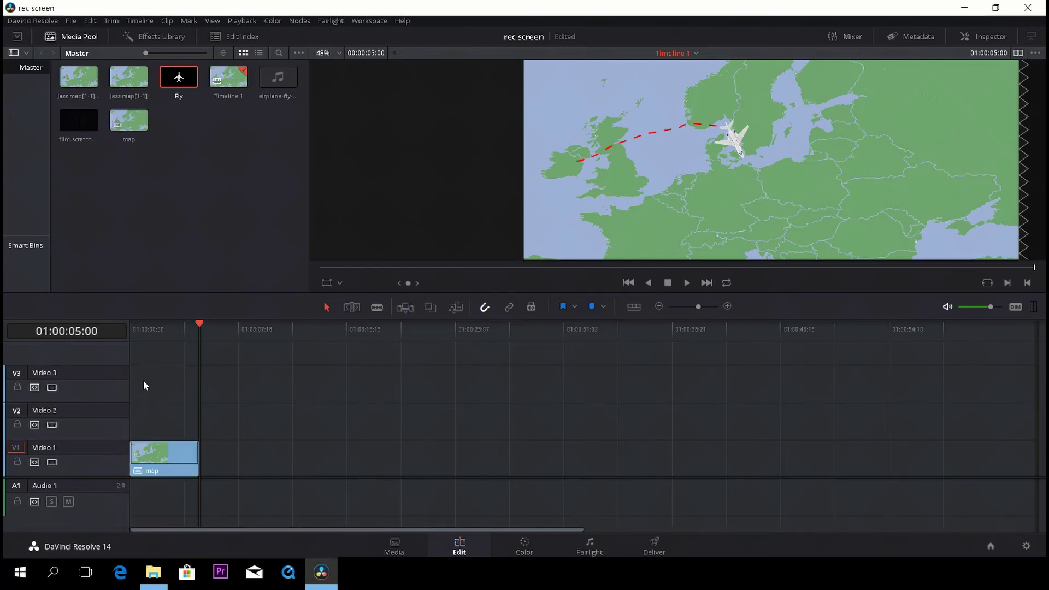
drag(195, 327, 132, 329)
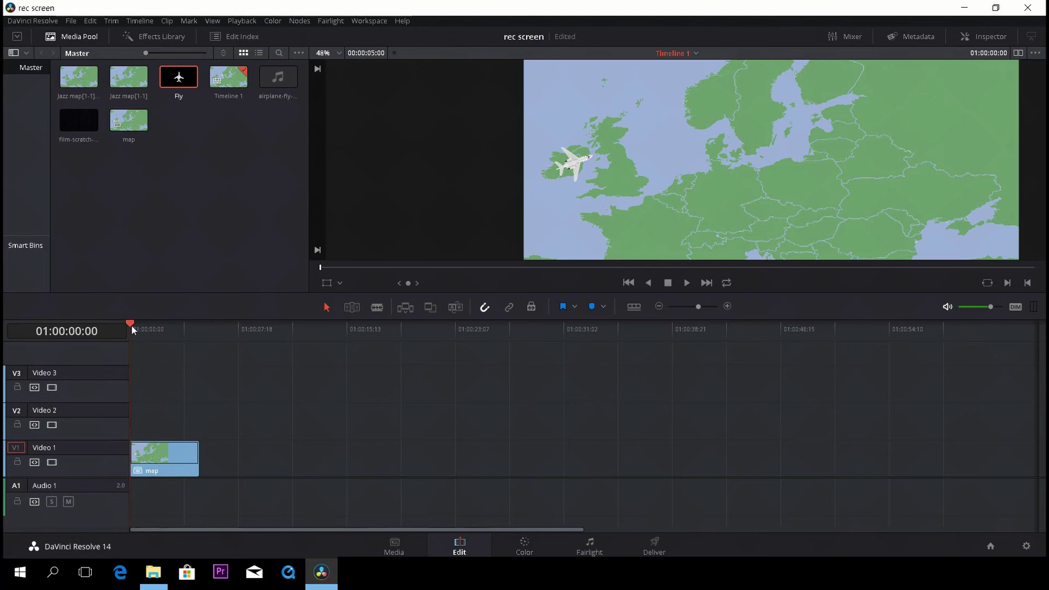
- Turn on Dynamic Zoom for the map clip, swap its direction, and preview the push-in
click(166, 454)
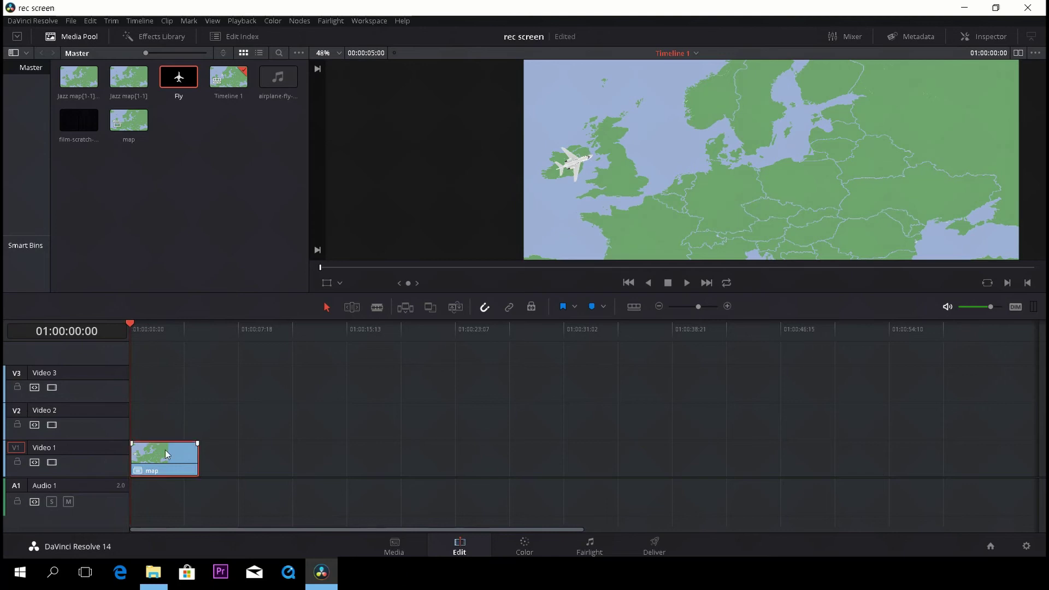
click(996, 31)
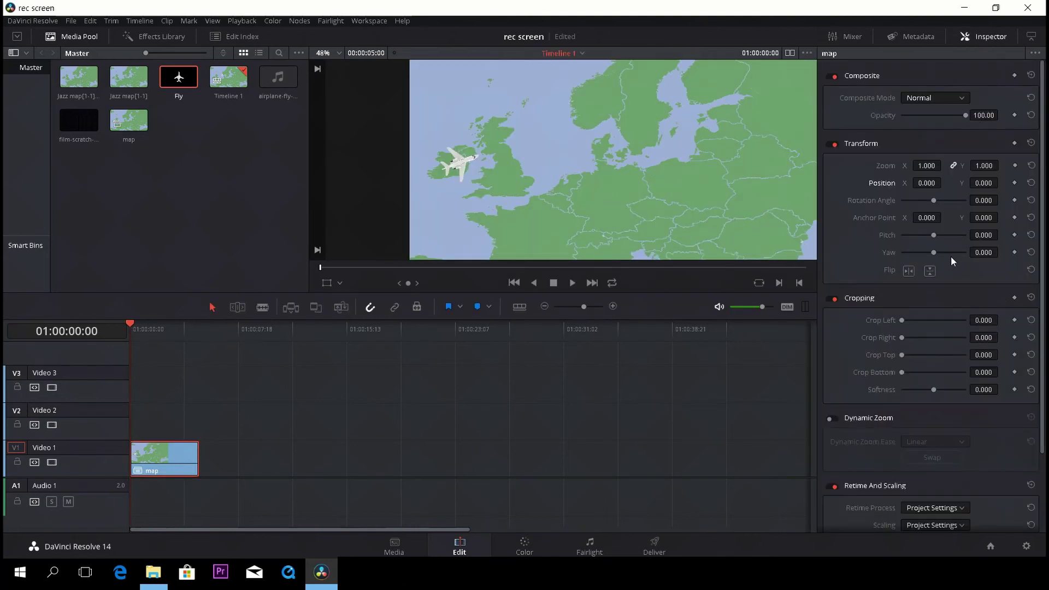
click(838, 419)
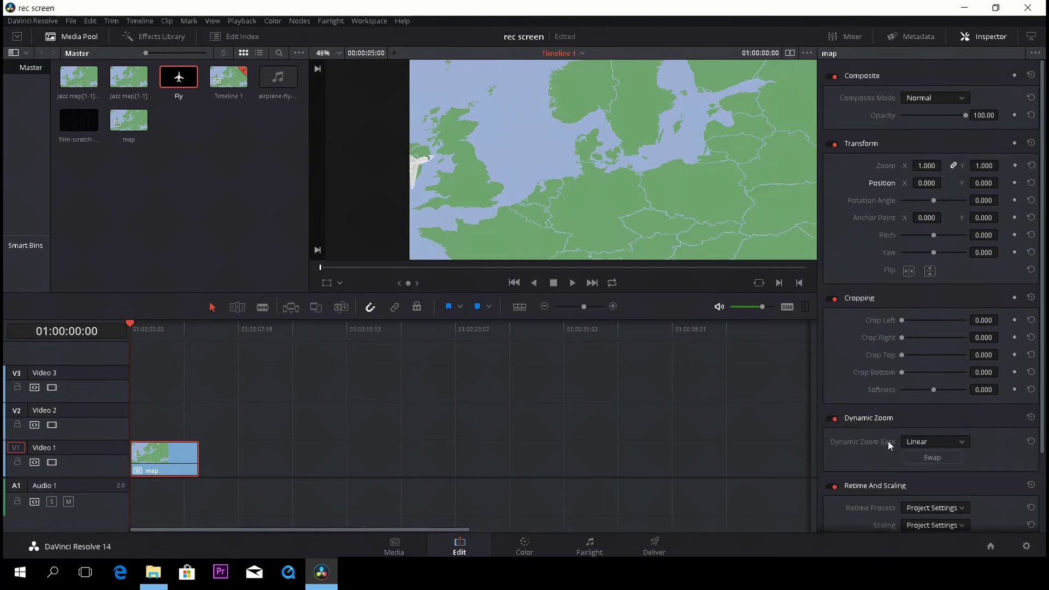
click(933, 457)
key(space)
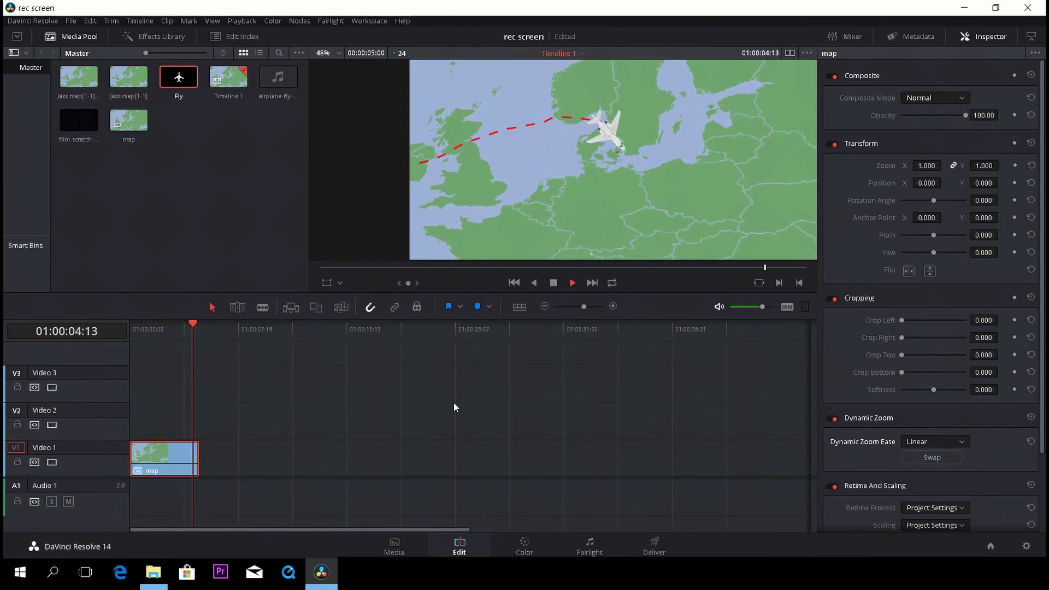
scroll(548, 194, down, 3)
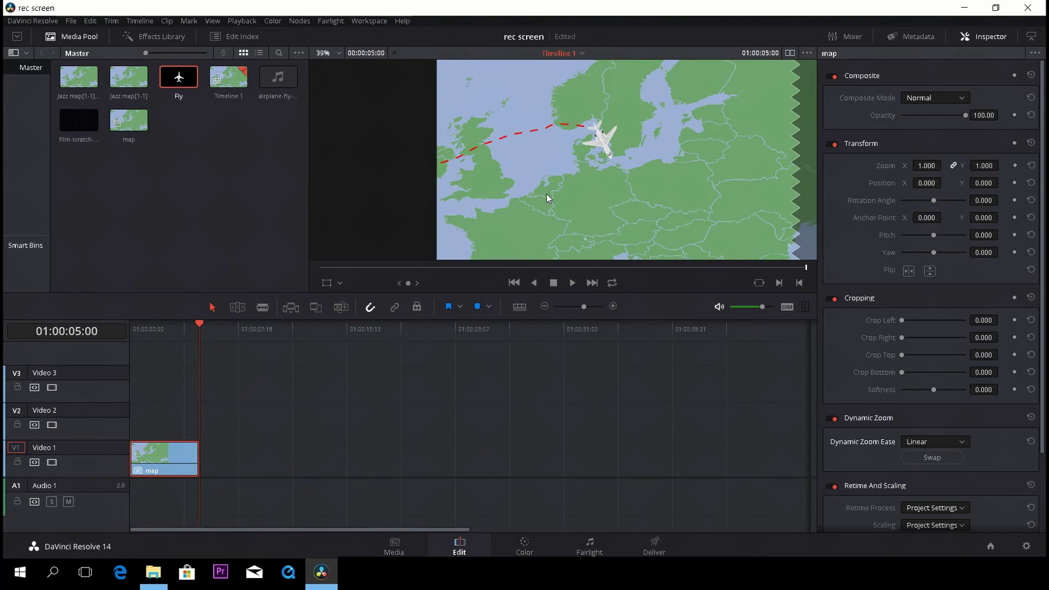
scroll(547, 195, down, 1)
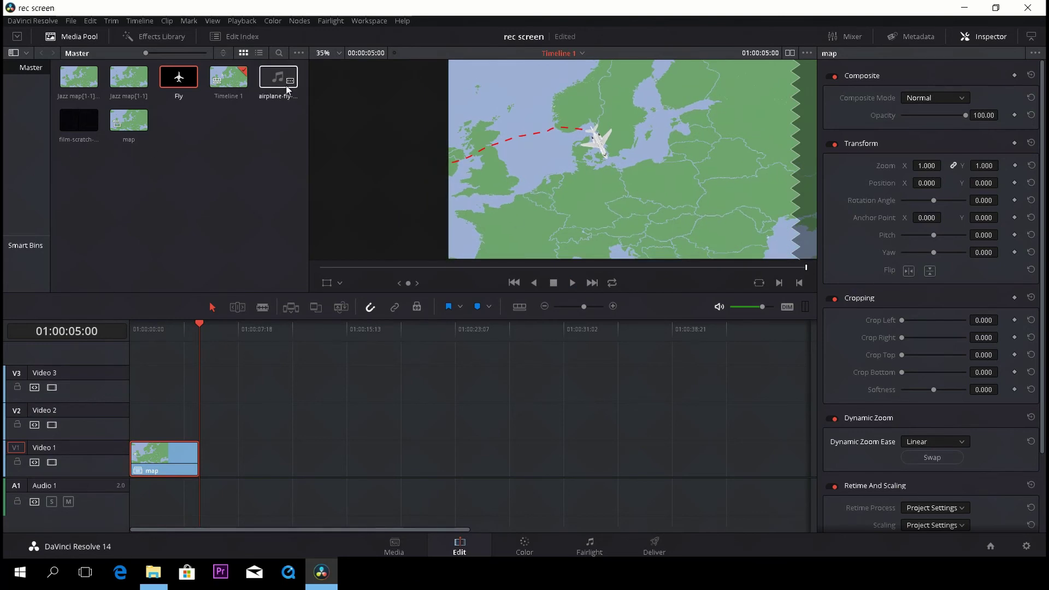
- Place the film-scratch overlay above the map, trim it to the map's length, and preview
drag(72, 119, 136, 424)
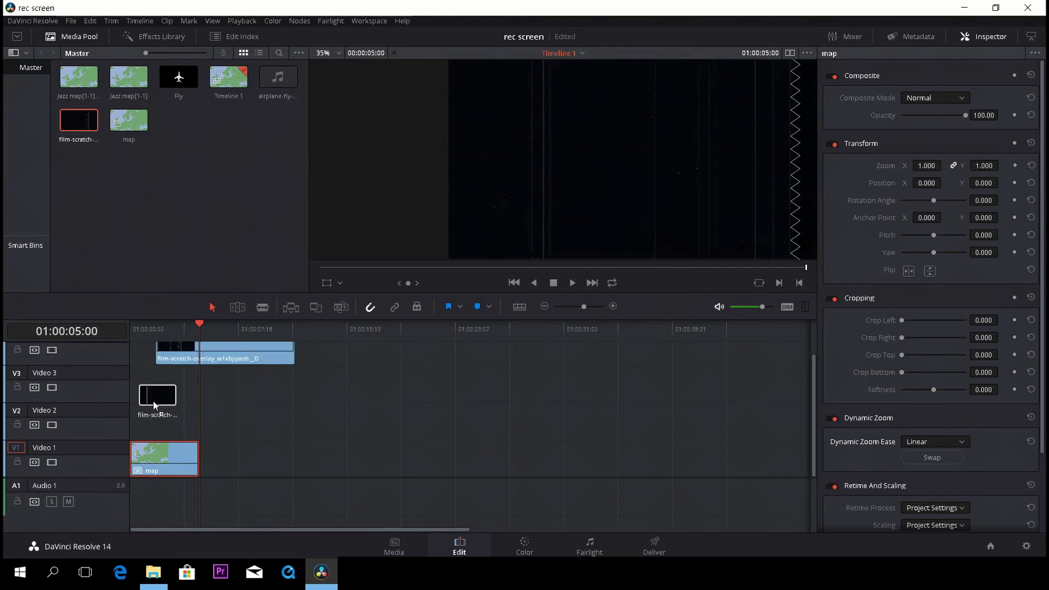
drag(266, 424, 197, 426)
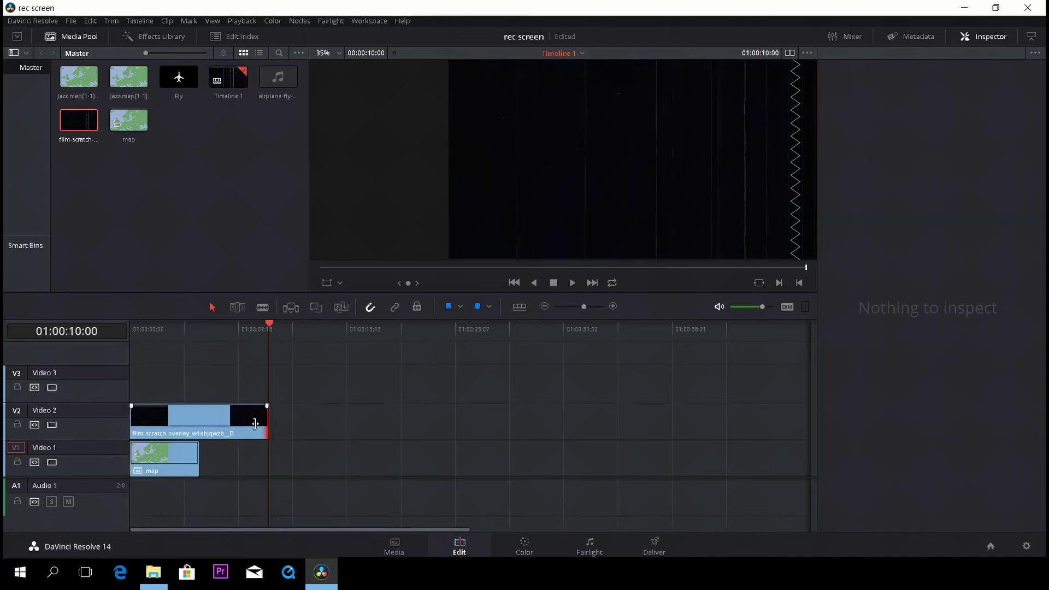
click(149, 328)
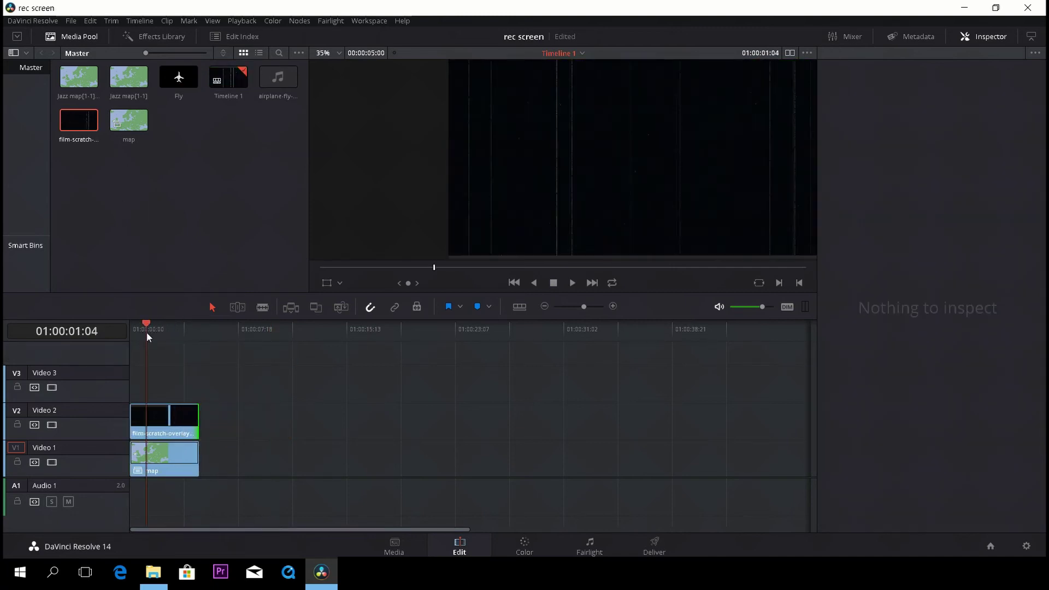
key(space)
key(space)
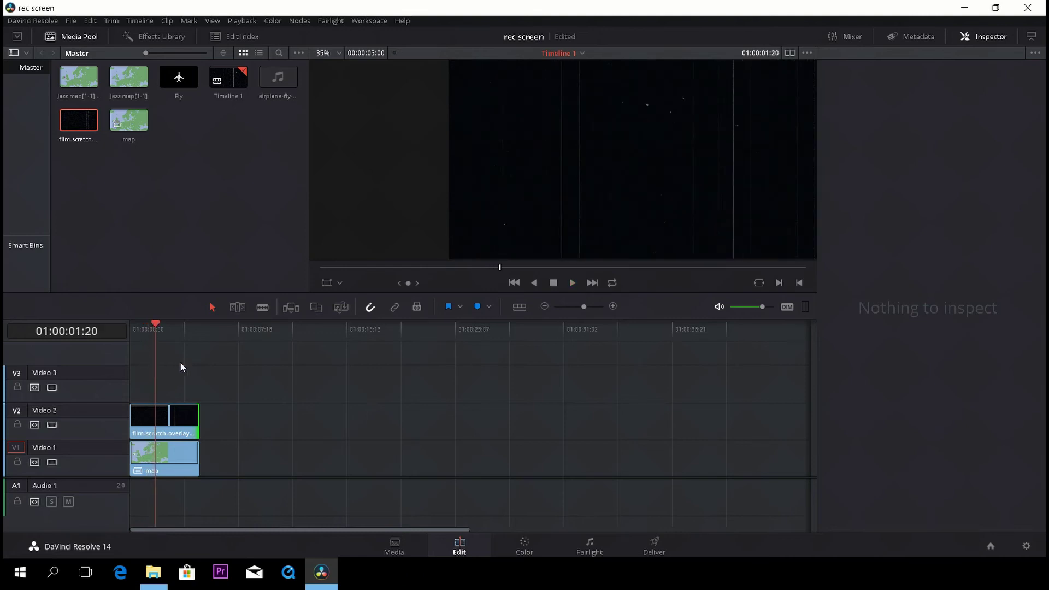
- Set the scratch overlay's composite mode to Screen and adjust its opacity
click(176, 423)
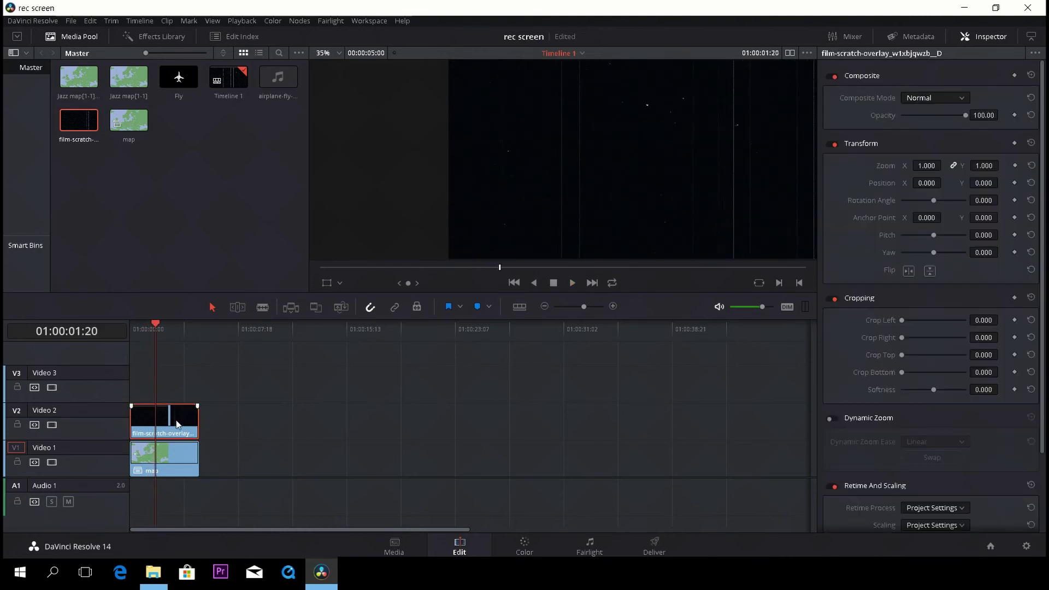
click(939, 96)
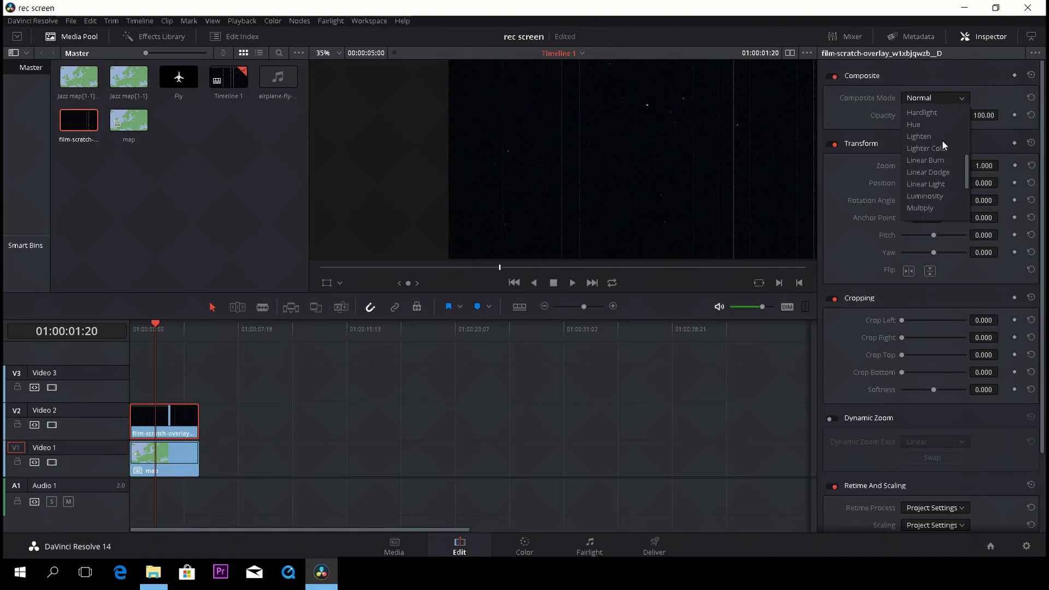
scroll(943, 148, down, 5)
scroll(943, 146, down, 2)
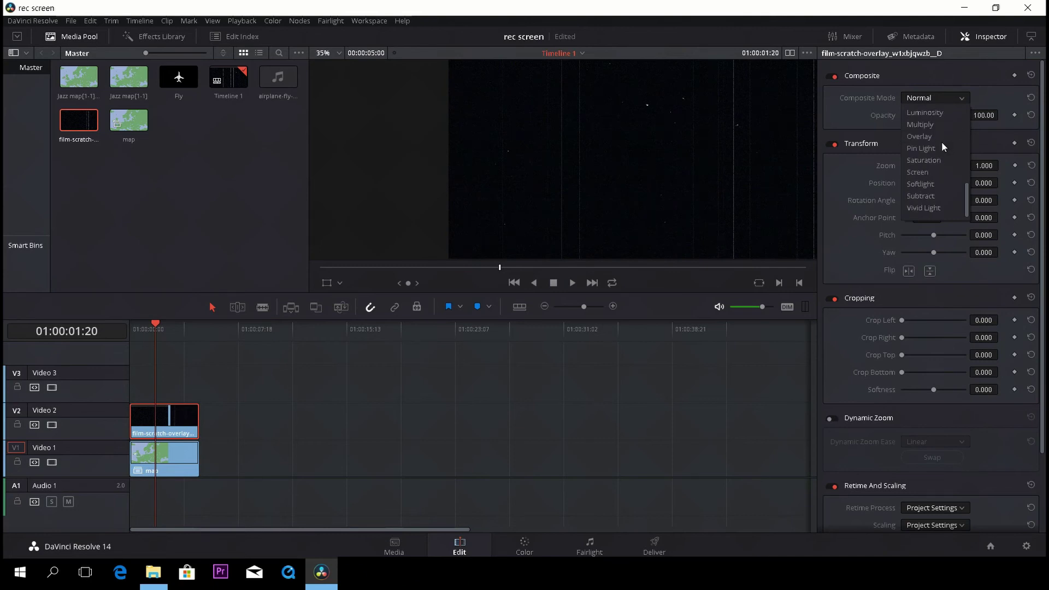
click(939, 171)
drag(966, 115, 916, 120)
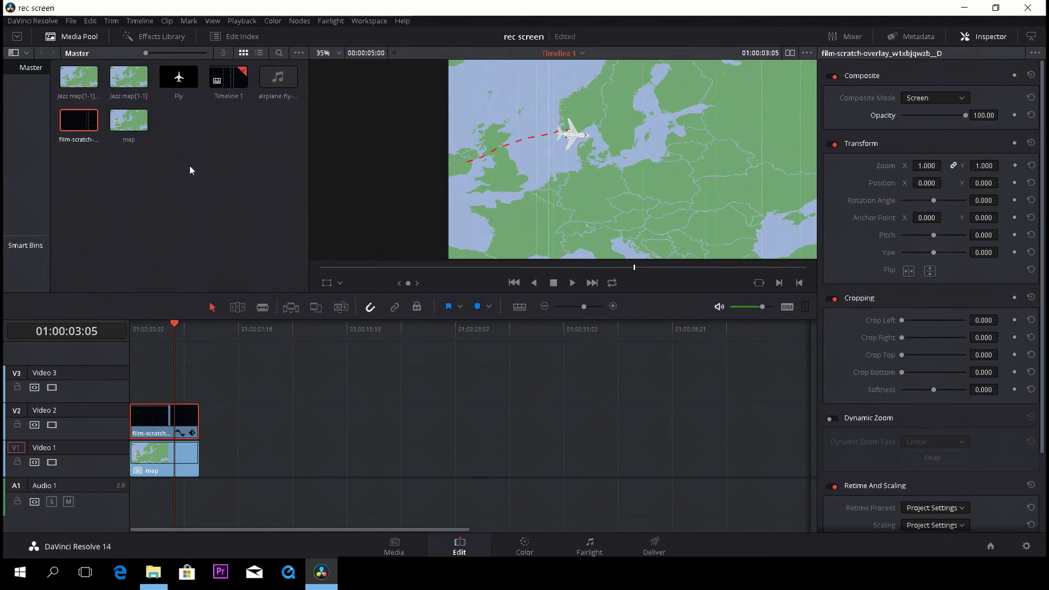
- Apply 2.40 output blanking, rewind to the start, and add the airplane sound to the audio track
click(148, 20)
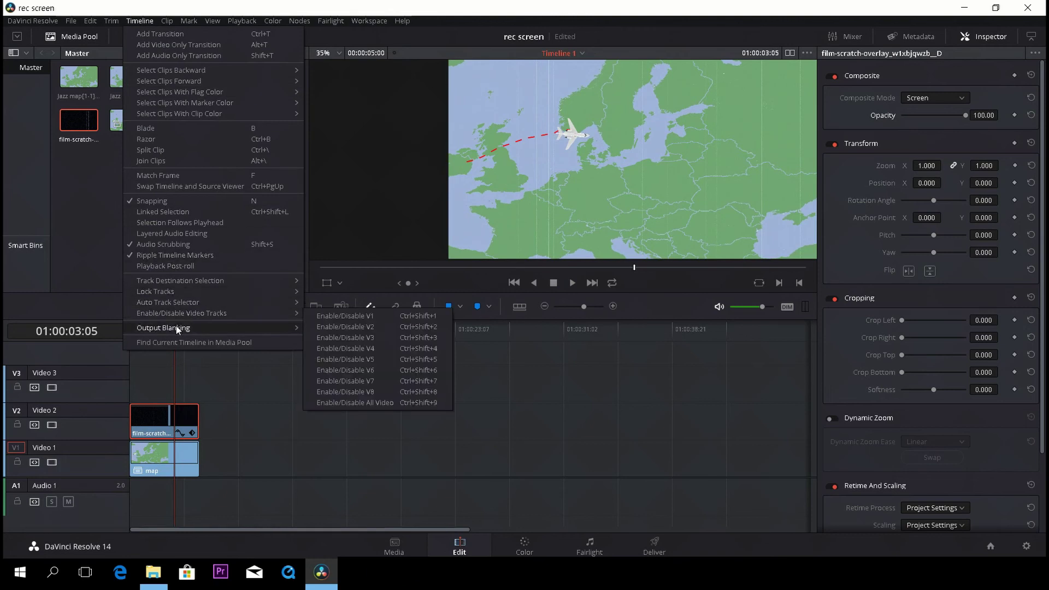
mouse_move(164, 328)
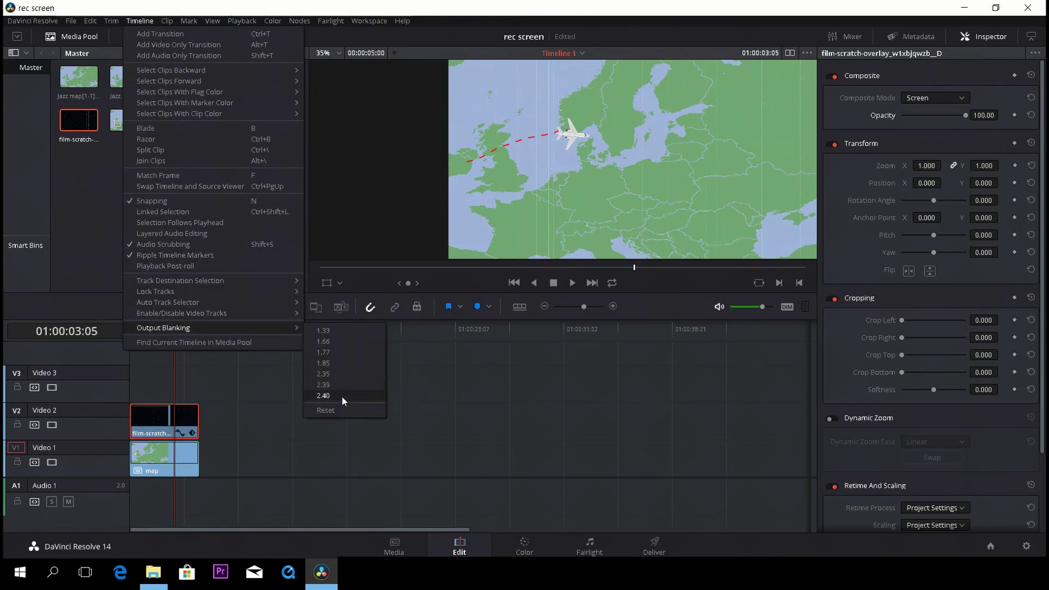
click(343, 396)
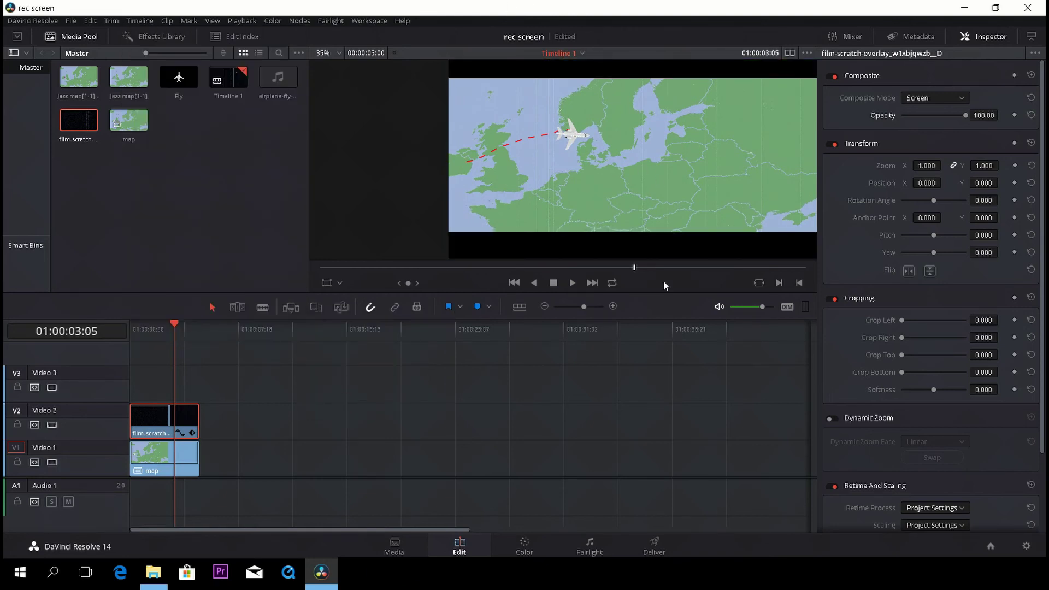
drag(170, 321, 119, 331)
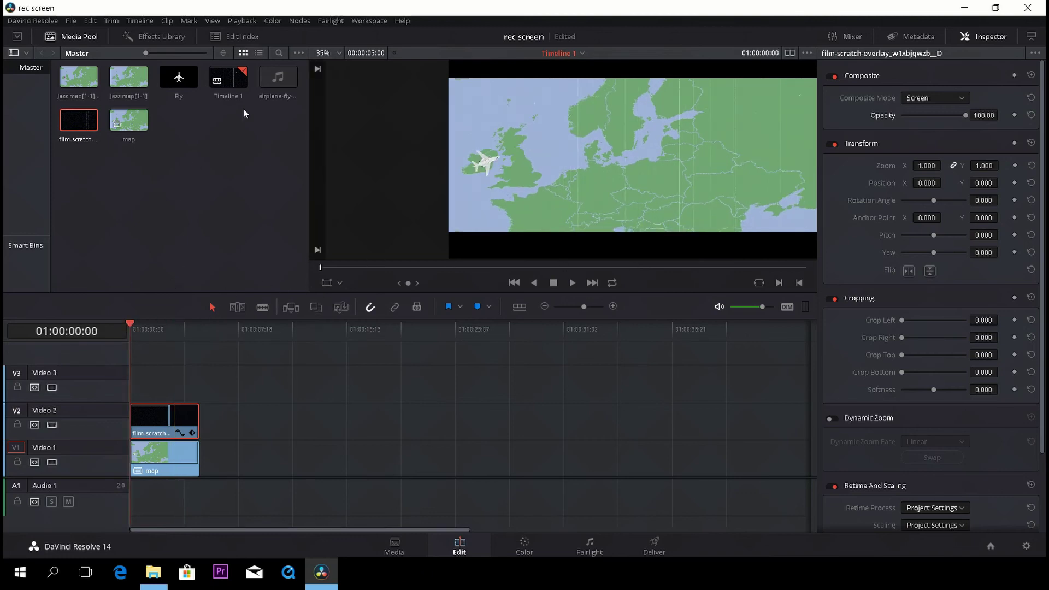
mouse_move(278, 78)
mouse_down()
mouse_move(255, 494)
mouse_move(155, 498)
mouse_up()
- Preview the edit with the airplane sound and trim the sound to end with the map clip
key(Home)
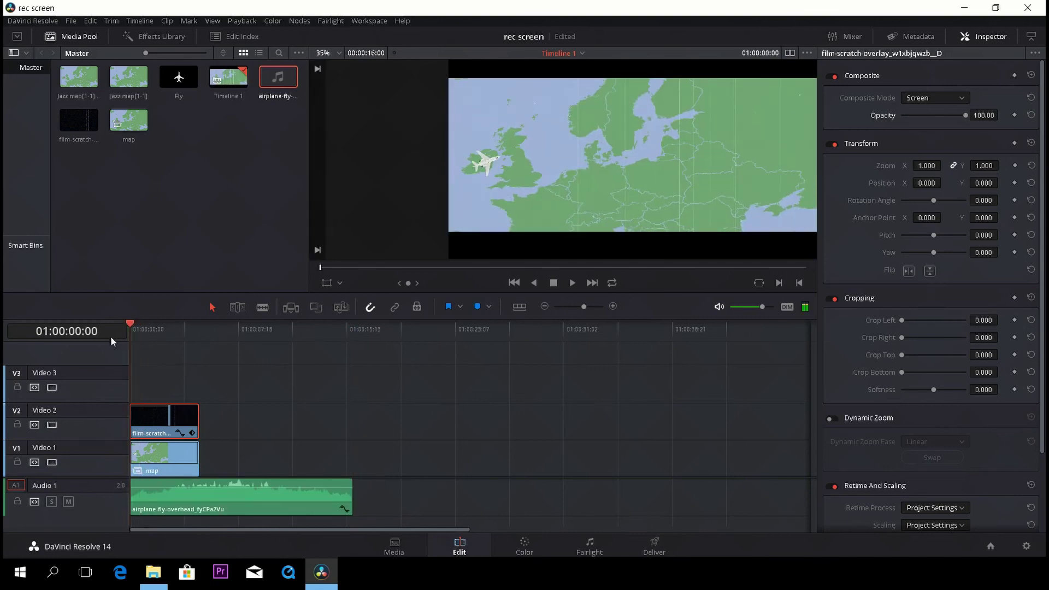
key(space)
key(space)
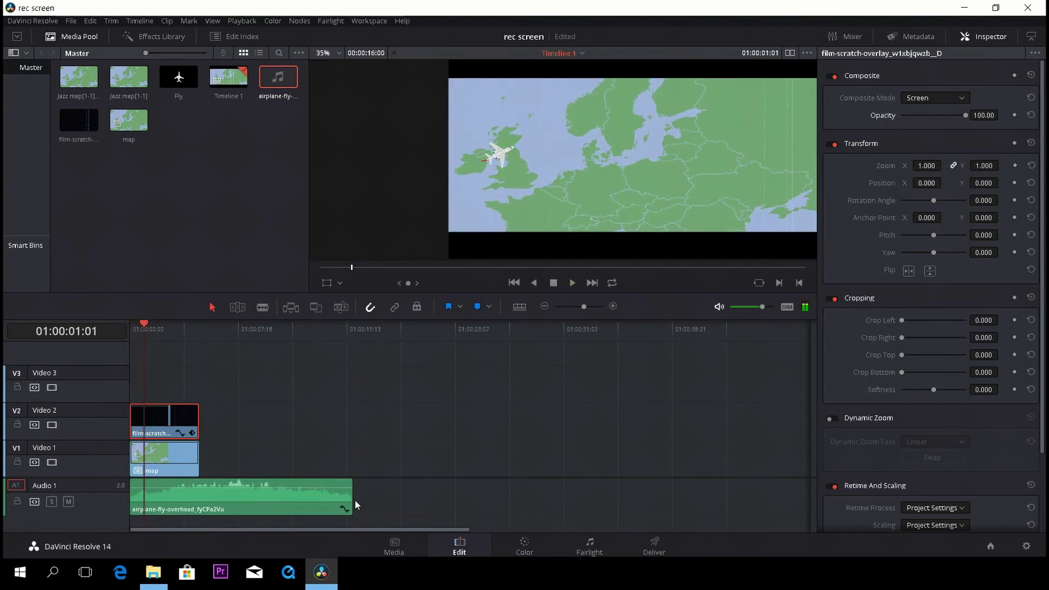
drag(351, 500, 200, 501)
key(space)
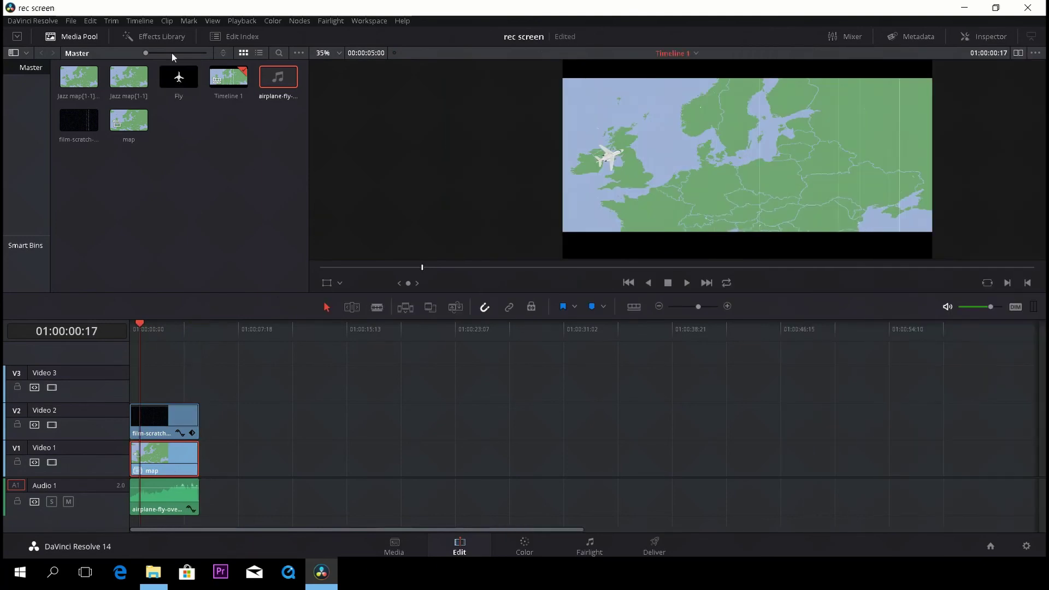
click(173, 39)
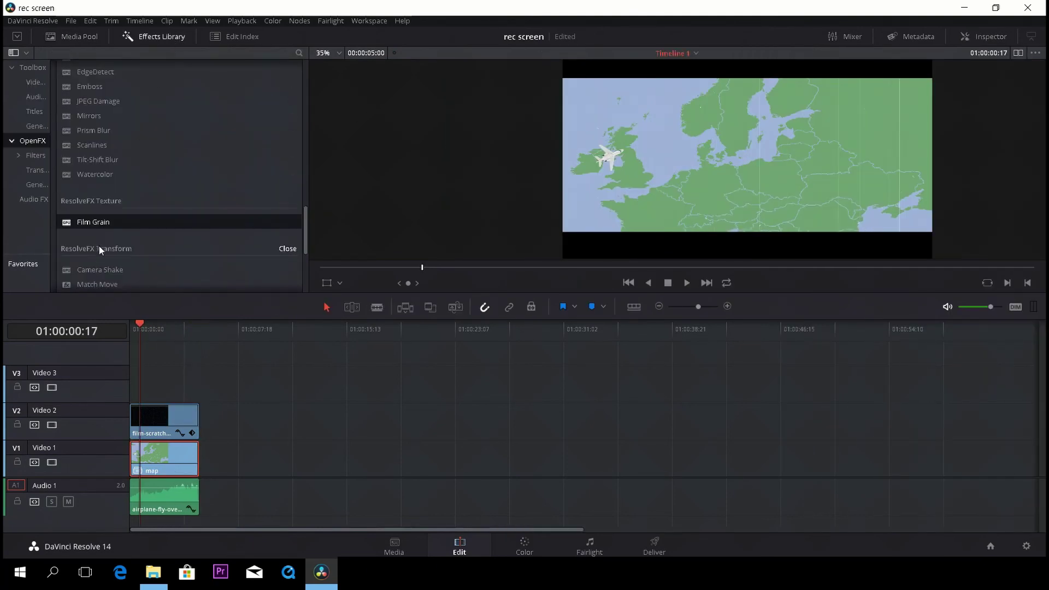
- Drop the ResolveFX Texture Film Grain effect onto the map clip and show its properties
mouse_move(148, 223)
mouse_move(86, 221)
mouse_down()
mouse_move(188, 336)
mouse_move(168, 457)
mouse_move(168, 446)
mouse_up()
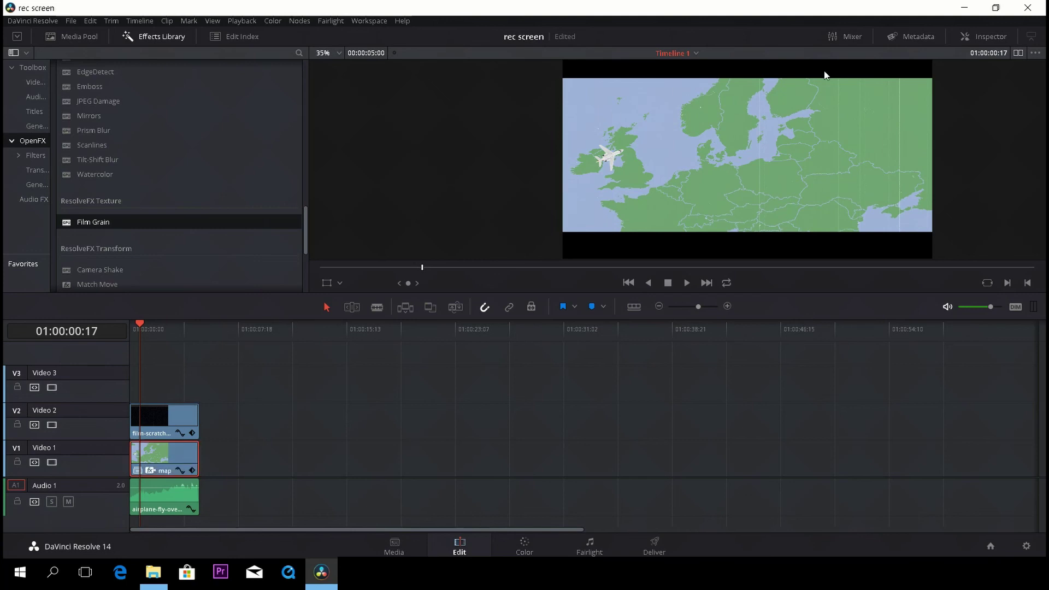
click(988, 37)
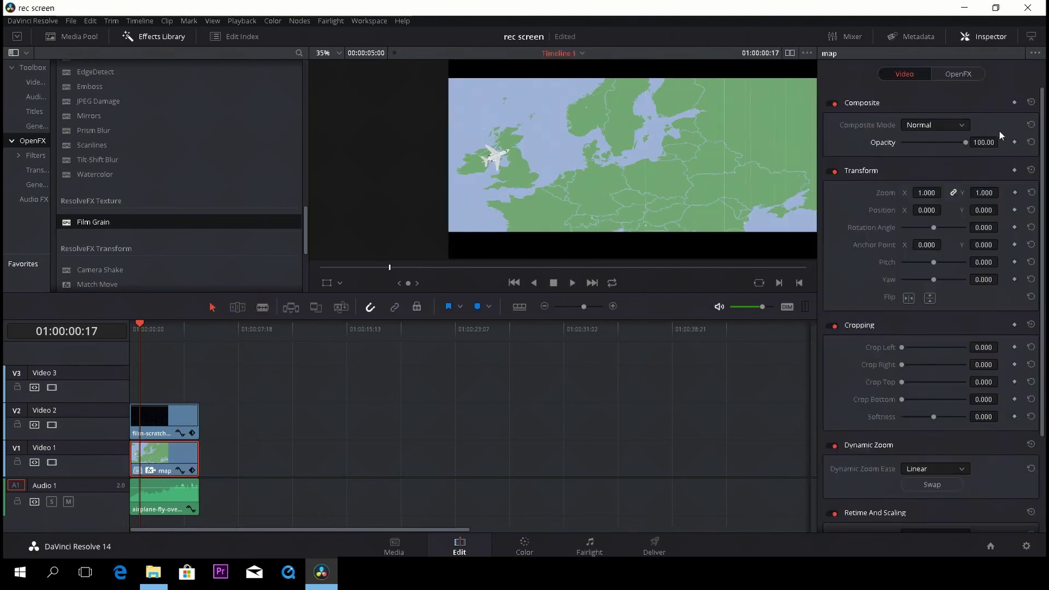
- Load the 8mm Film Grain preset and raise the grain opacity
click(958, 75)
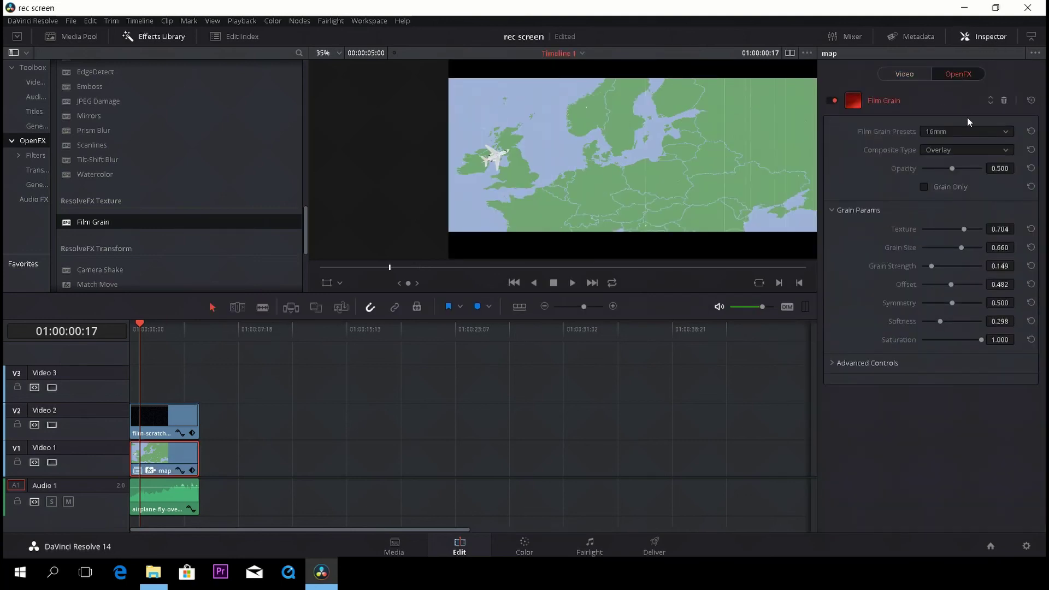
click(965, 132)
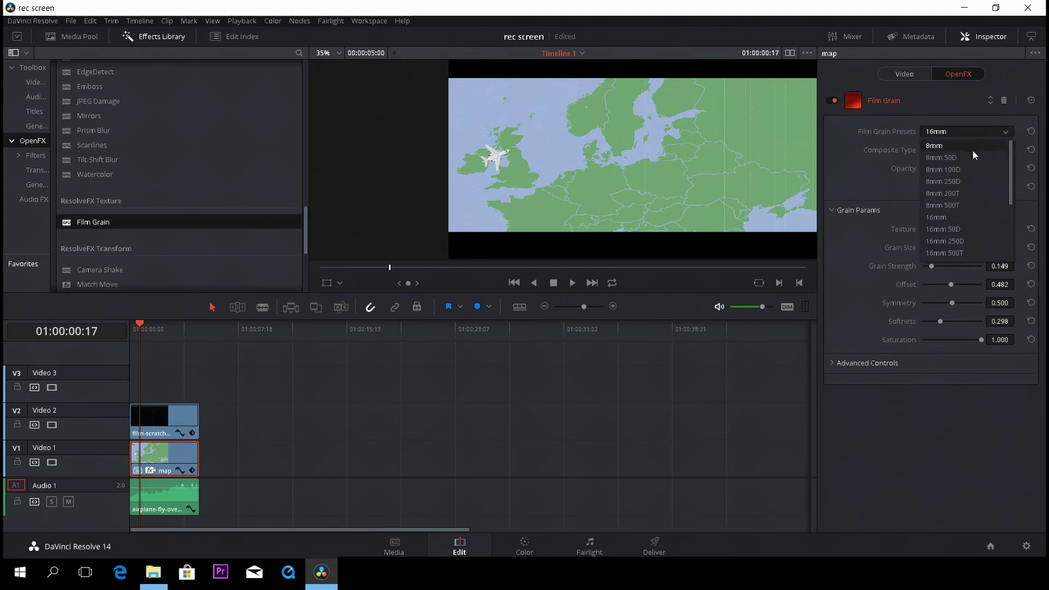
click(971, 149)
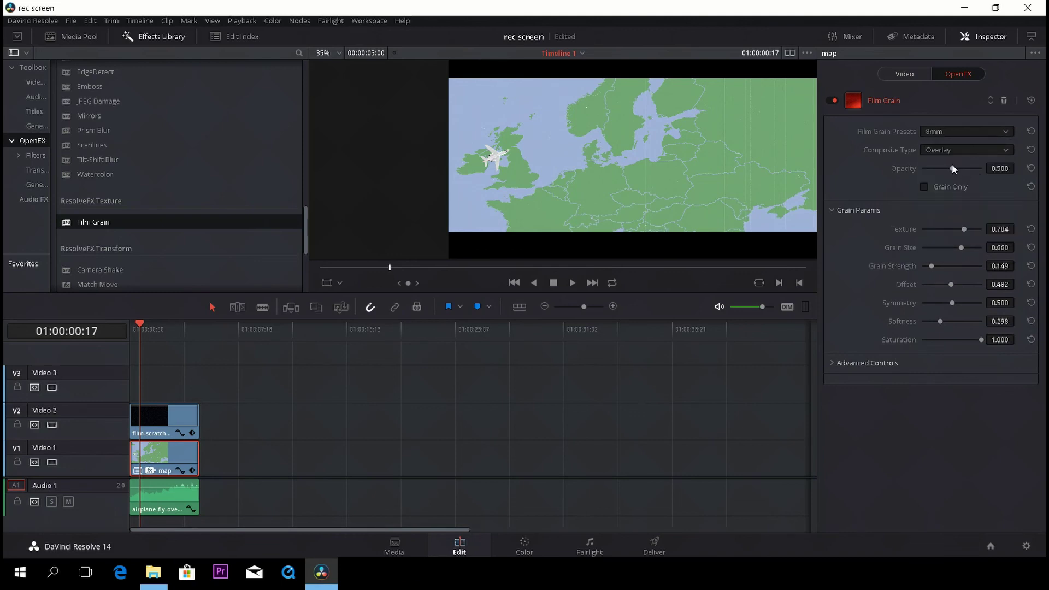
drag(953, 165, 975, 170)
scroll(698, 170, up, 1)
scroll(698, 169, up, 1)
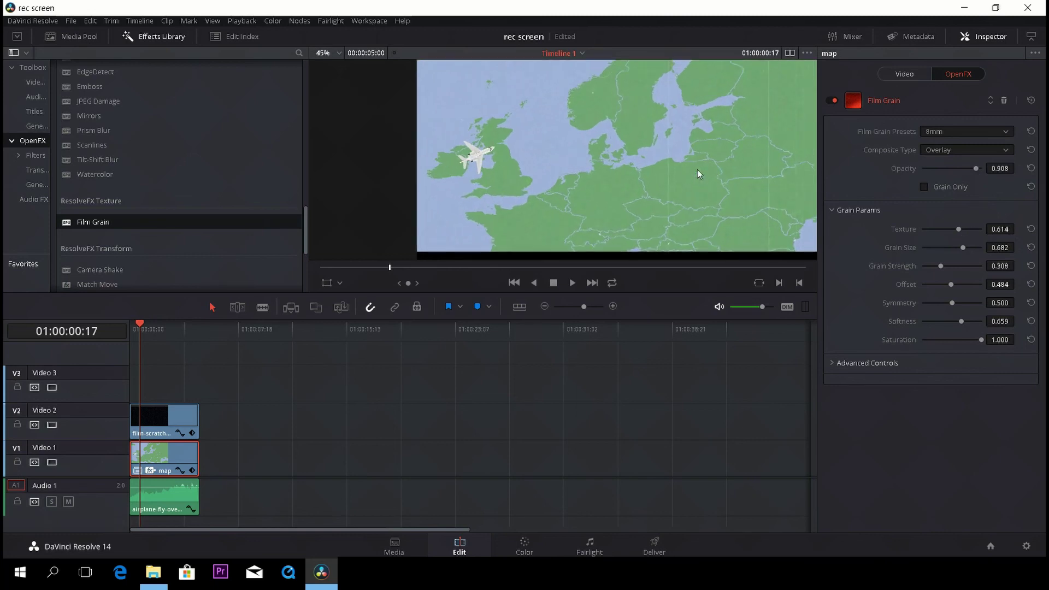
scroll(550, 134, up, 1)
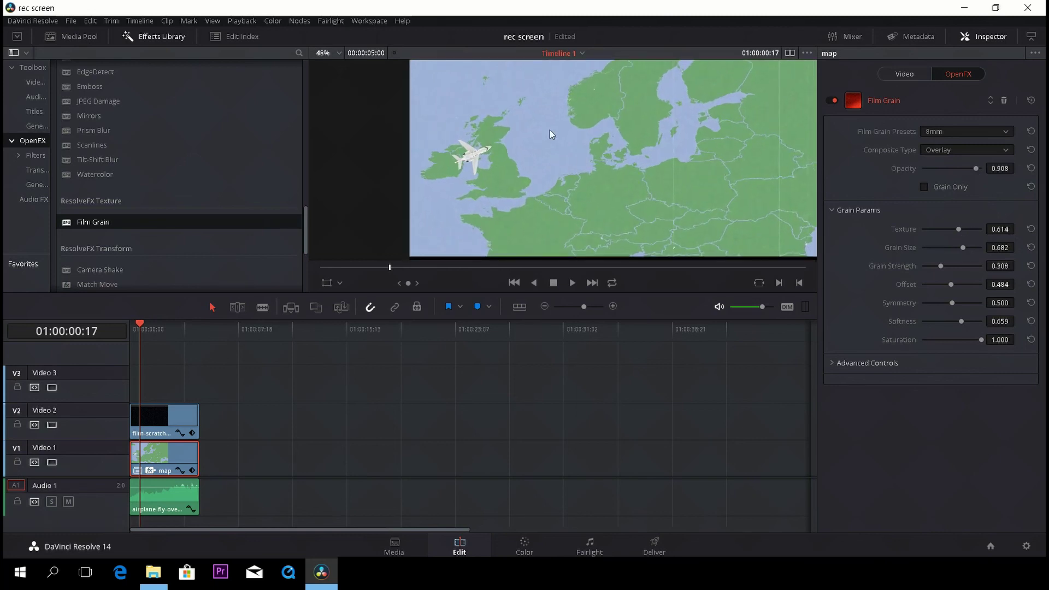
- Adjust grain texture, increase size, strength and softness, and lower saturation
click(957, 229)
drag(965, 252, 970, 255)
drag(942, 266, 967, 287)
drag(961, 325, 967, 325)
drag(960, 336, 967, 339)
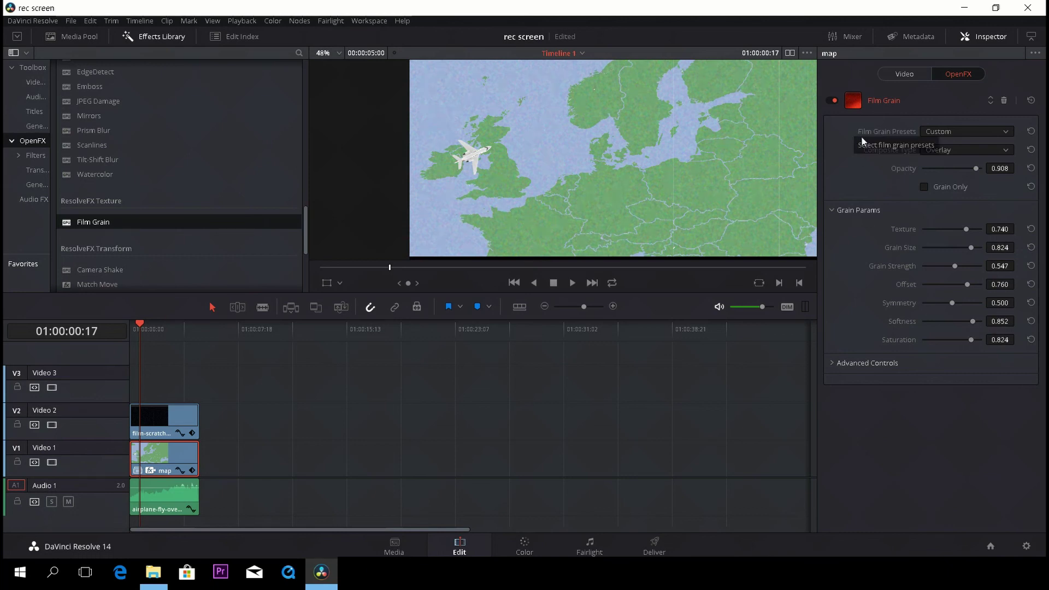
- Toggle Film Grain off and back on to compare, then hide the clip properties
click(833, 101)
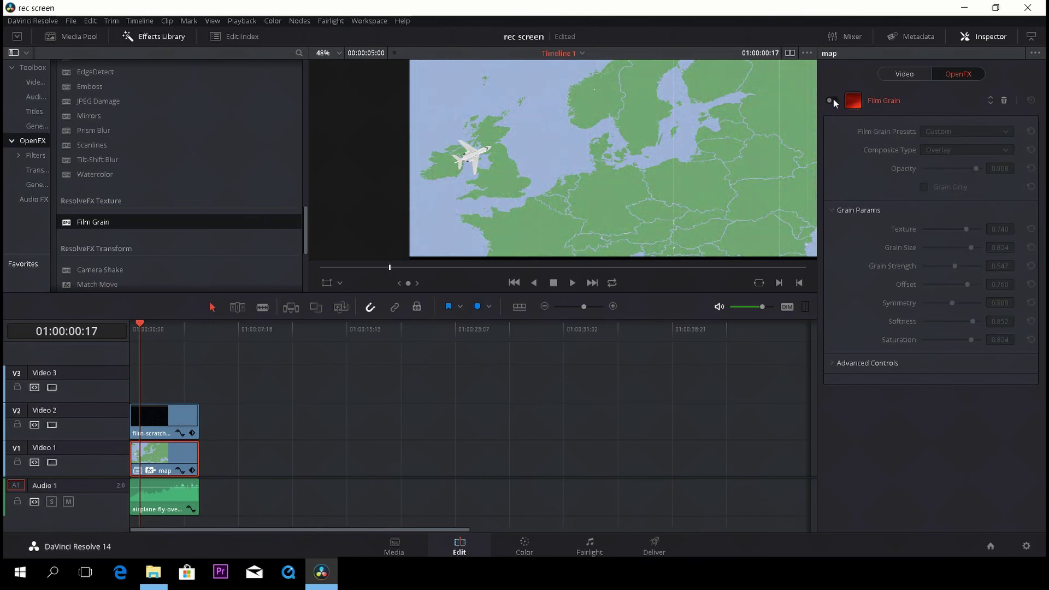
click(834, 100)
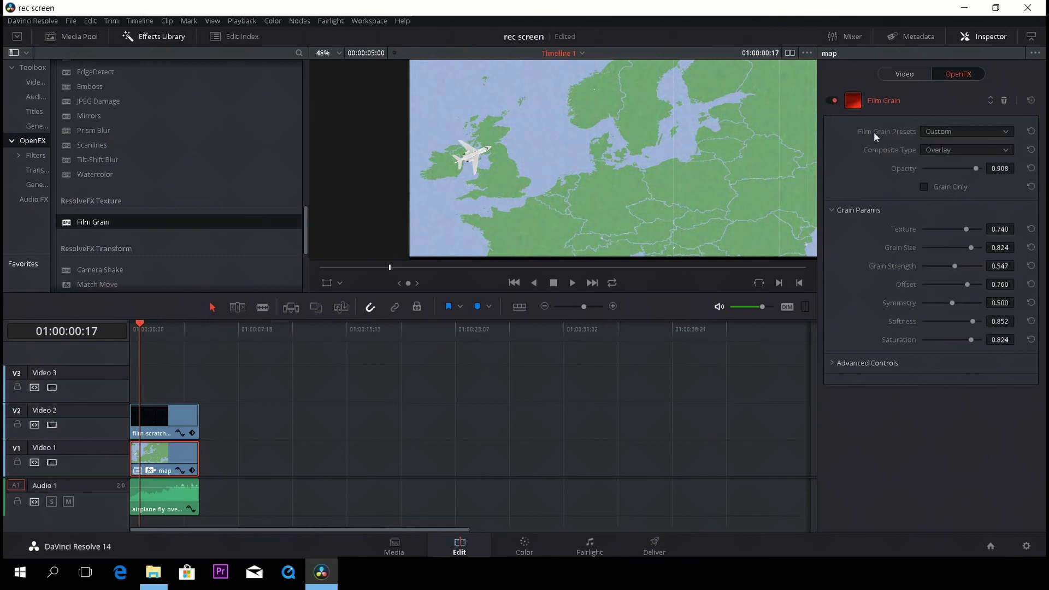
click(989, 37)
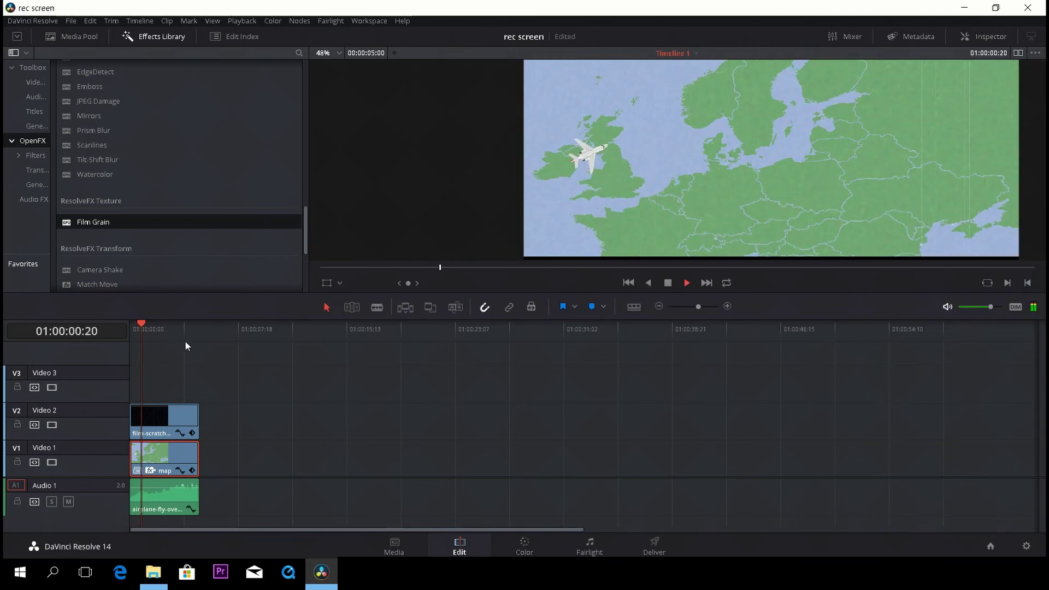